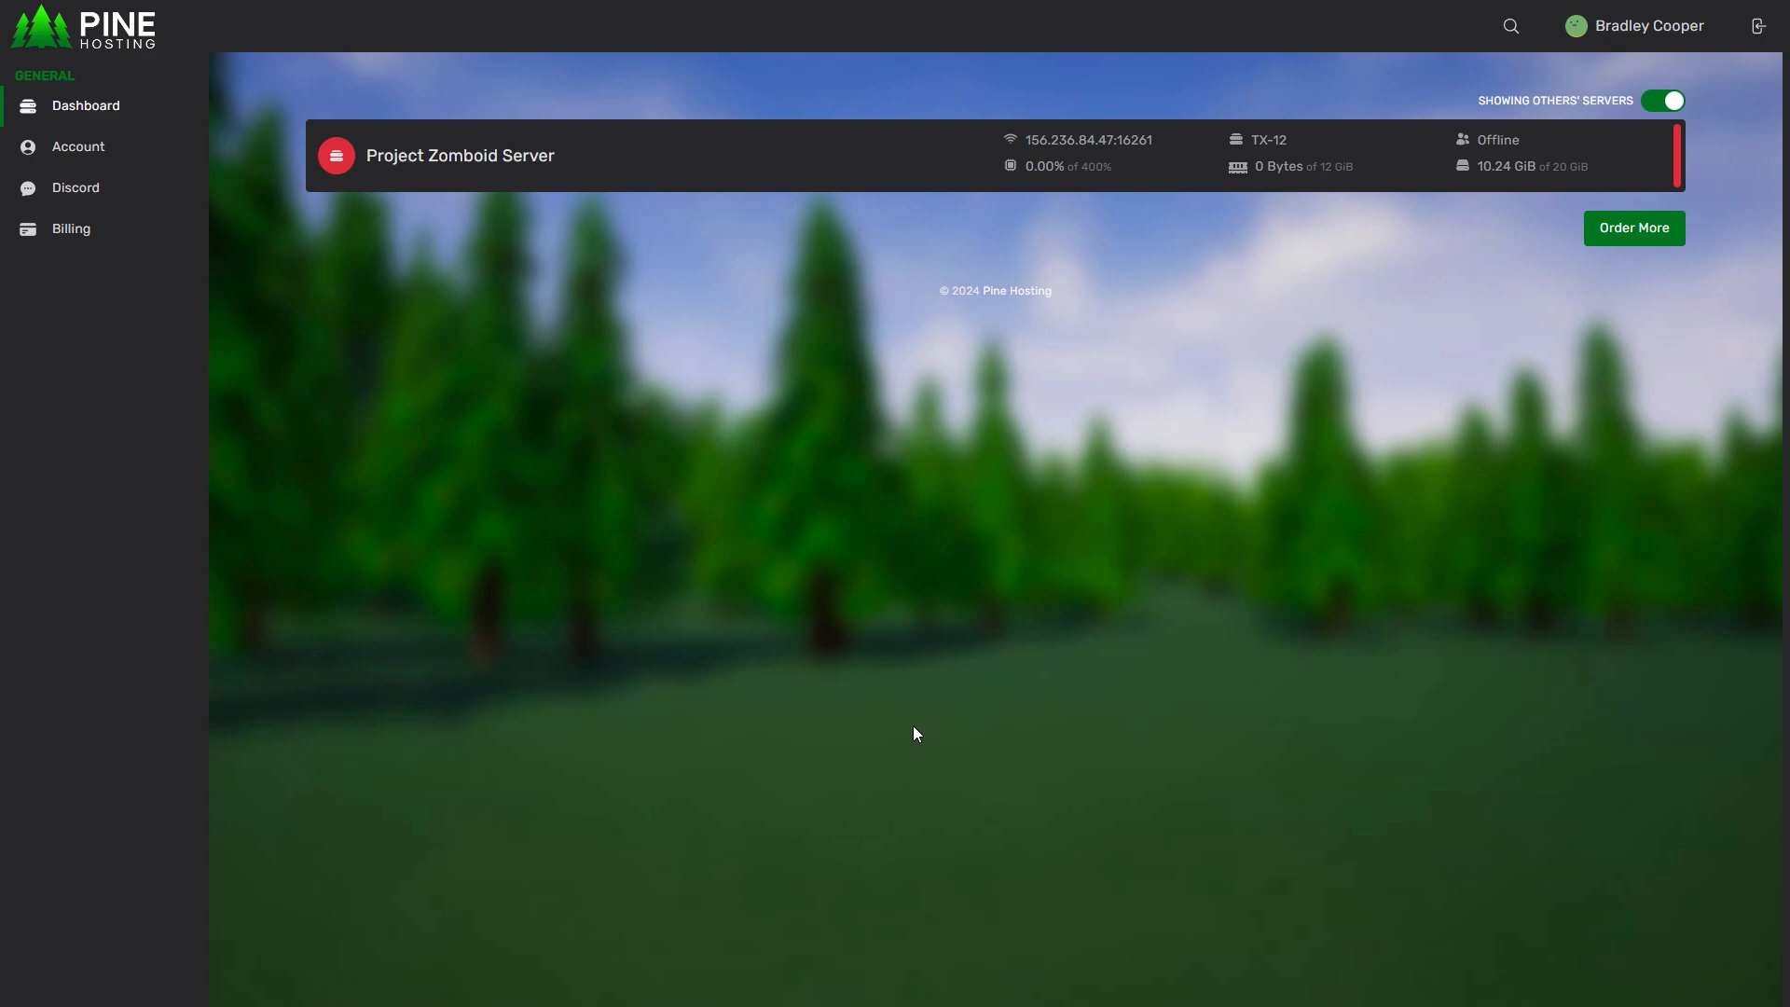
Go to the Project Zomboid Server's Workshop page, which lists no installed items yet
left_click(531, 176)
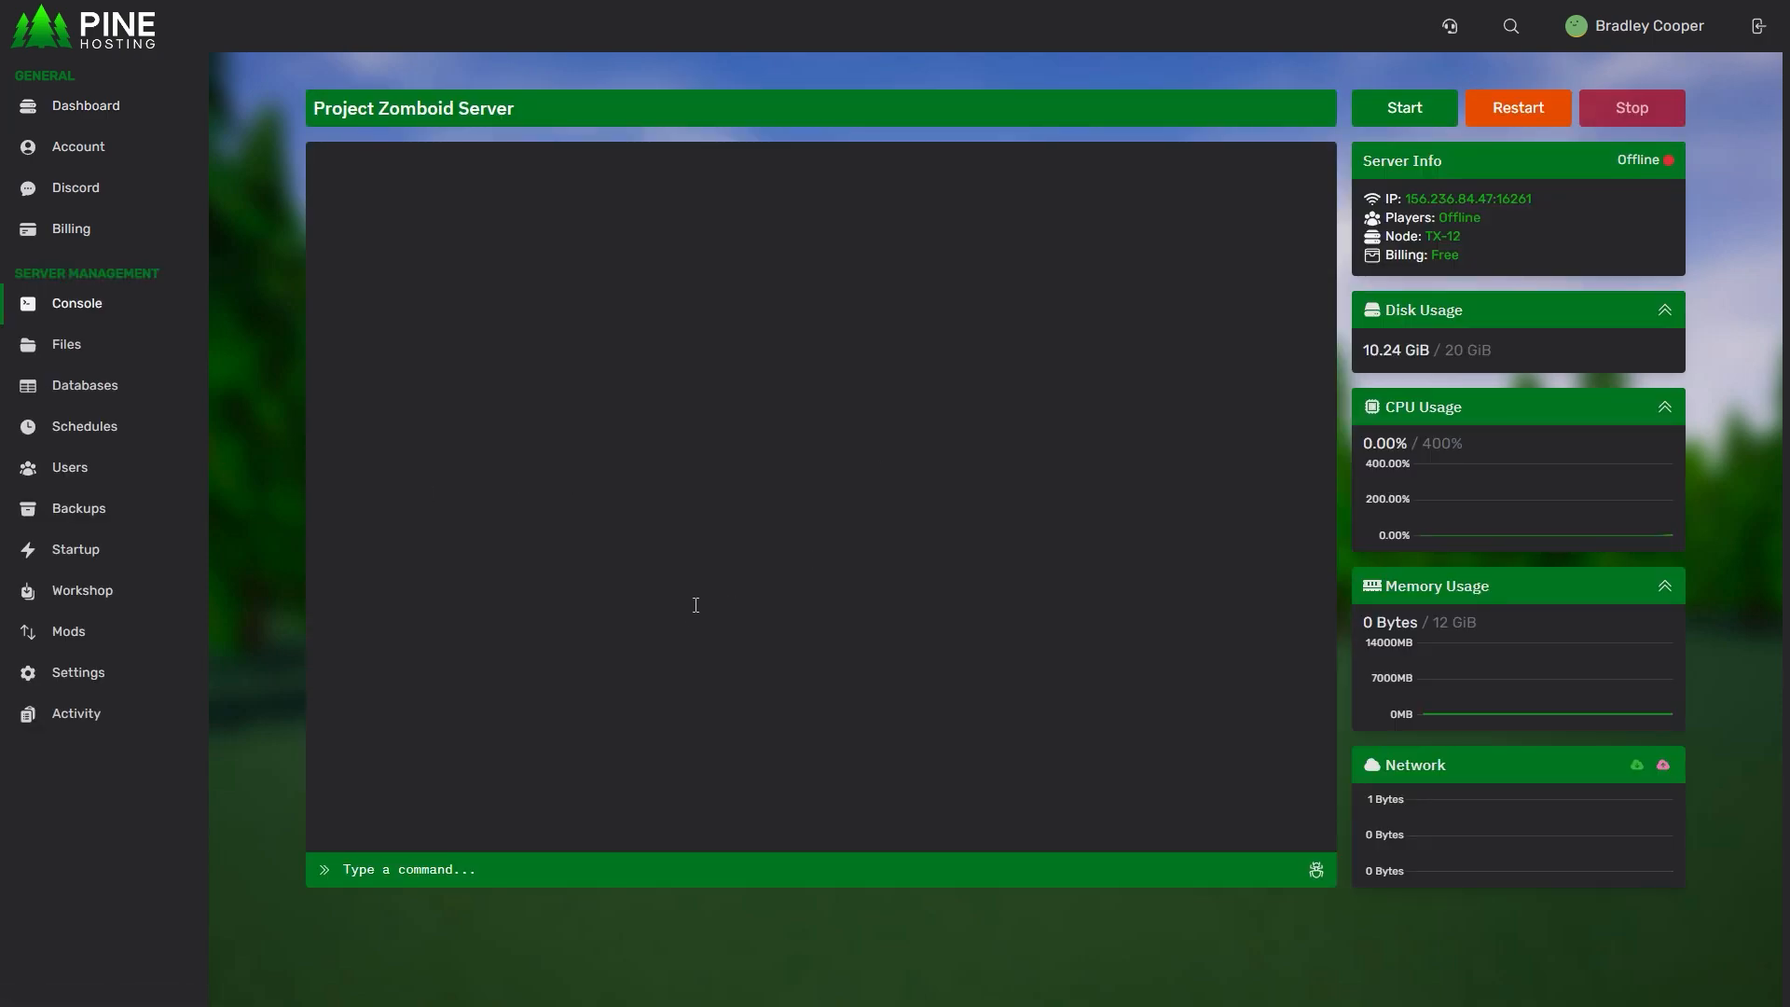
left_click(79, 594)
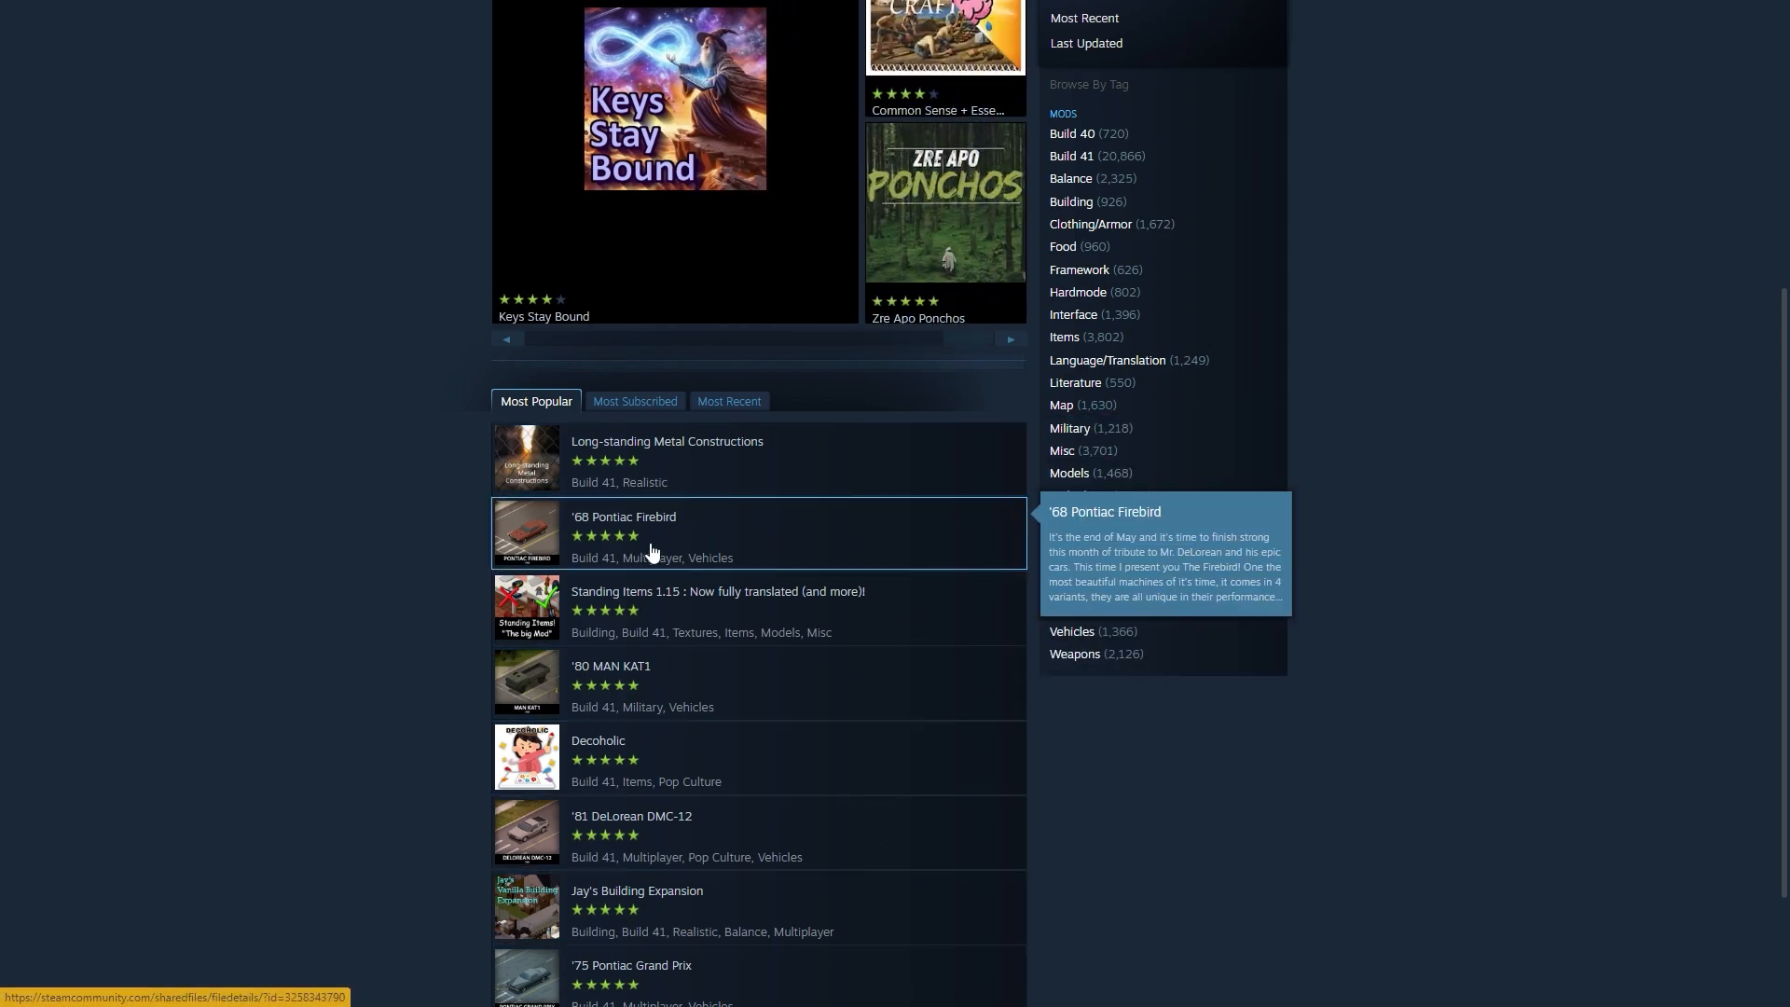
Select the full address of the Long-standing Metal Constructions Steam workshop page
left_click(937, 490)
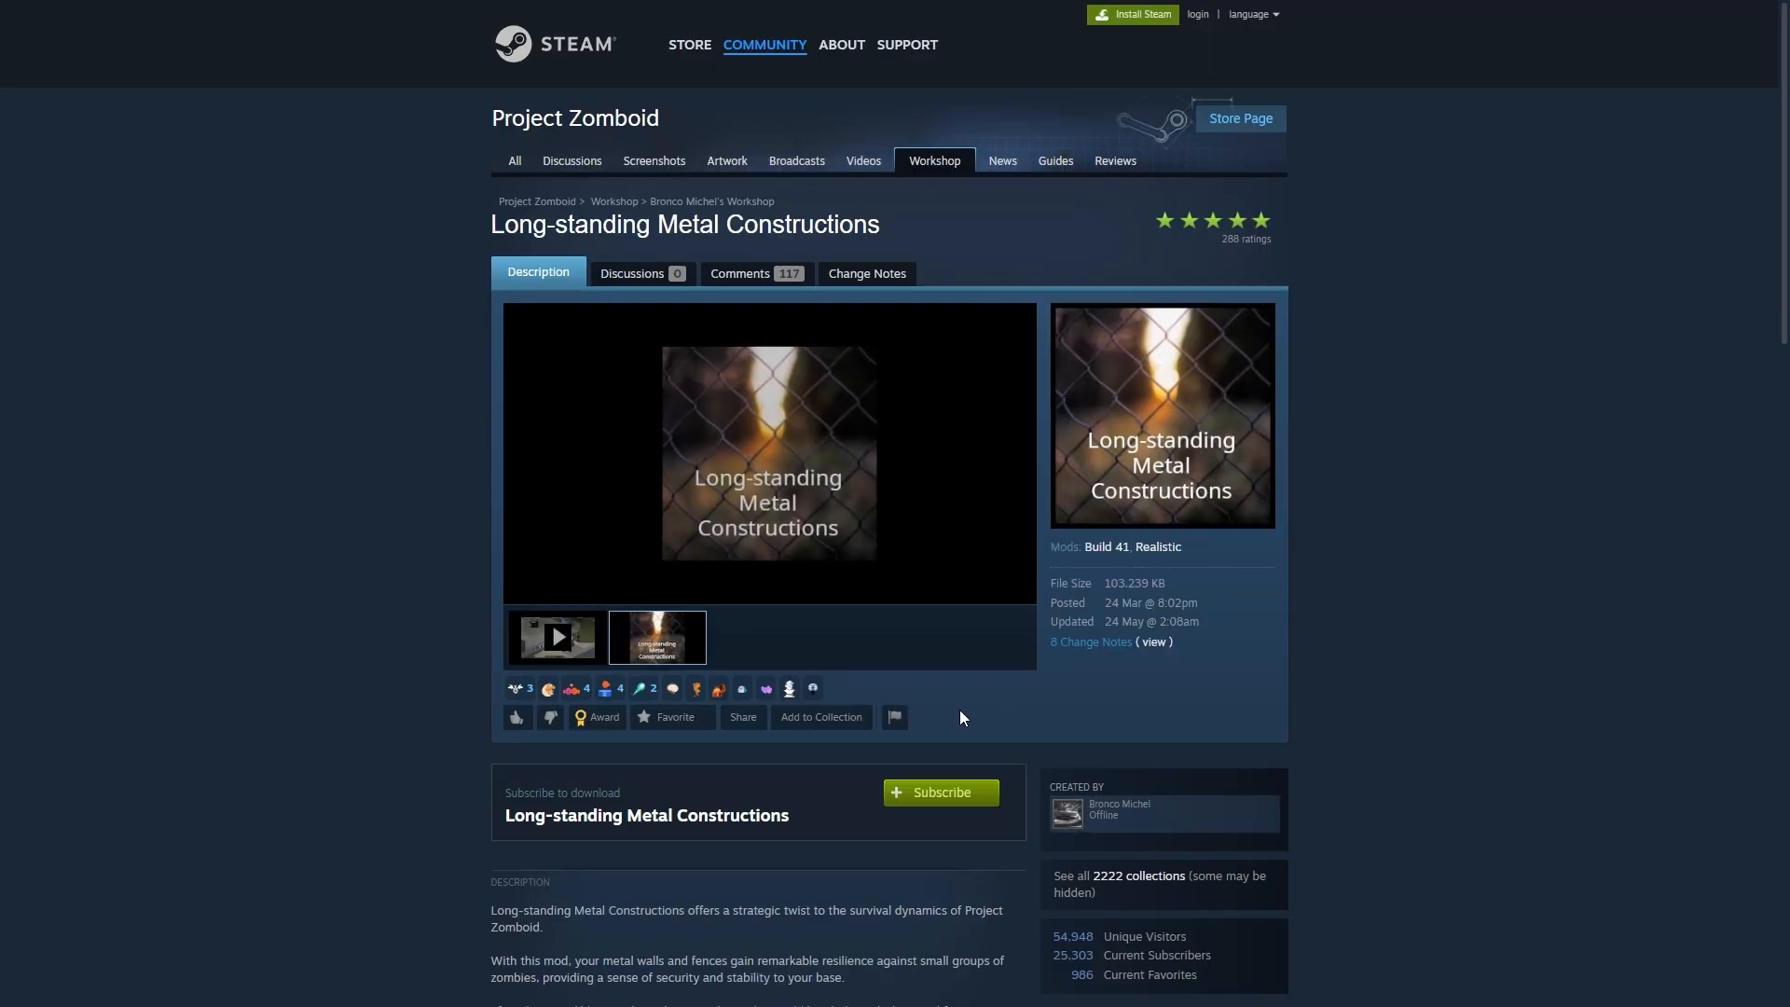
key("F11")
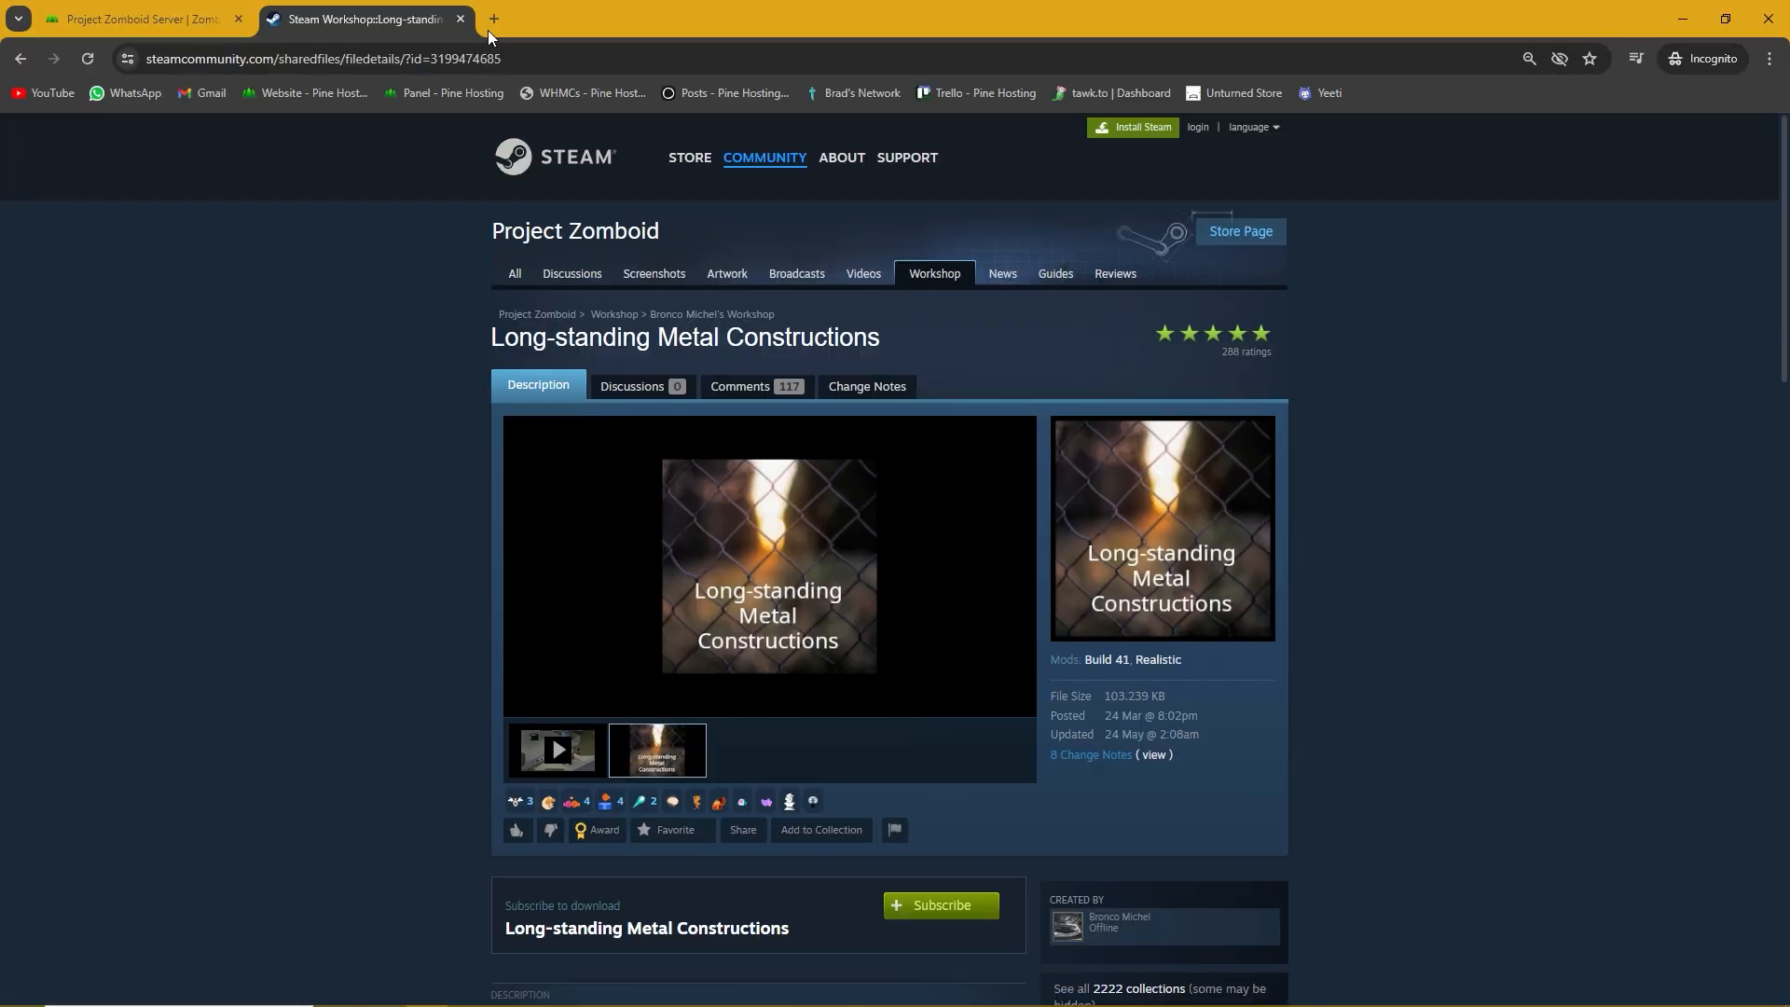
left_click_drag(501, 58, 114, 41)
Install Long-standing Metal Constructions on the server from its pasted workshop address
left_click(114, 19)
left_click(1501, 243)
left_click(1651, 230)
left_click(741, 587)
key("ctrl+v")
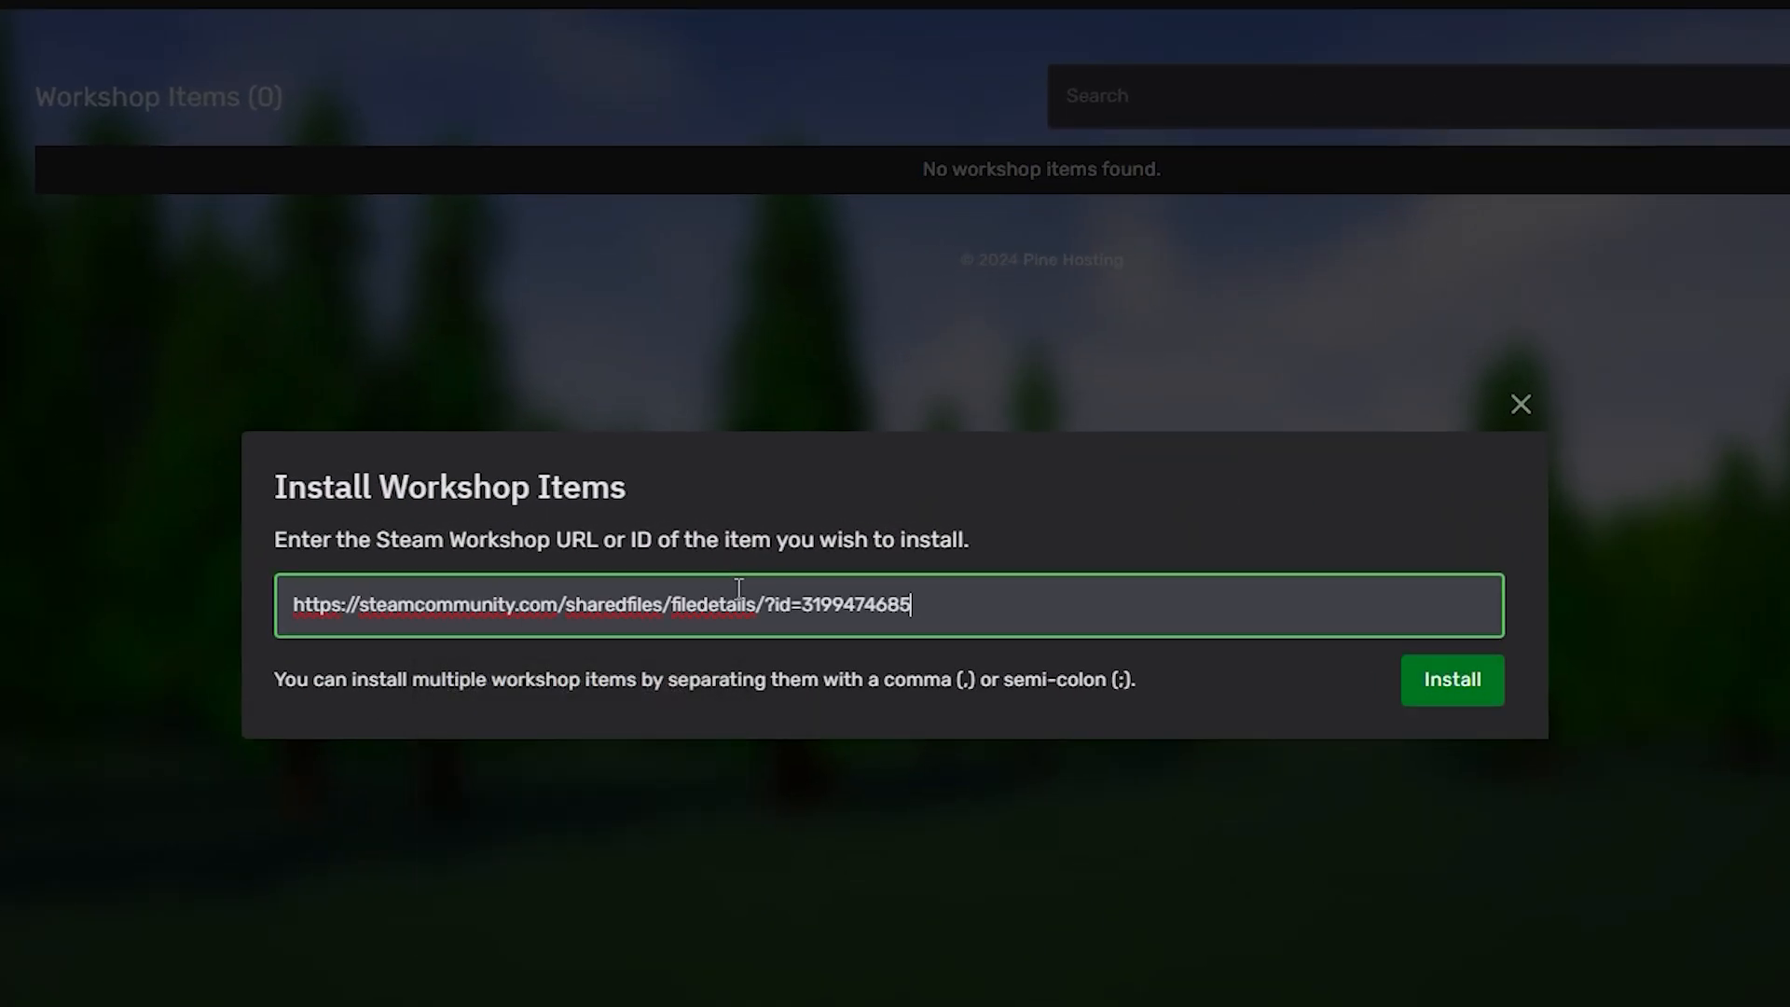
left_click(1462, 689)
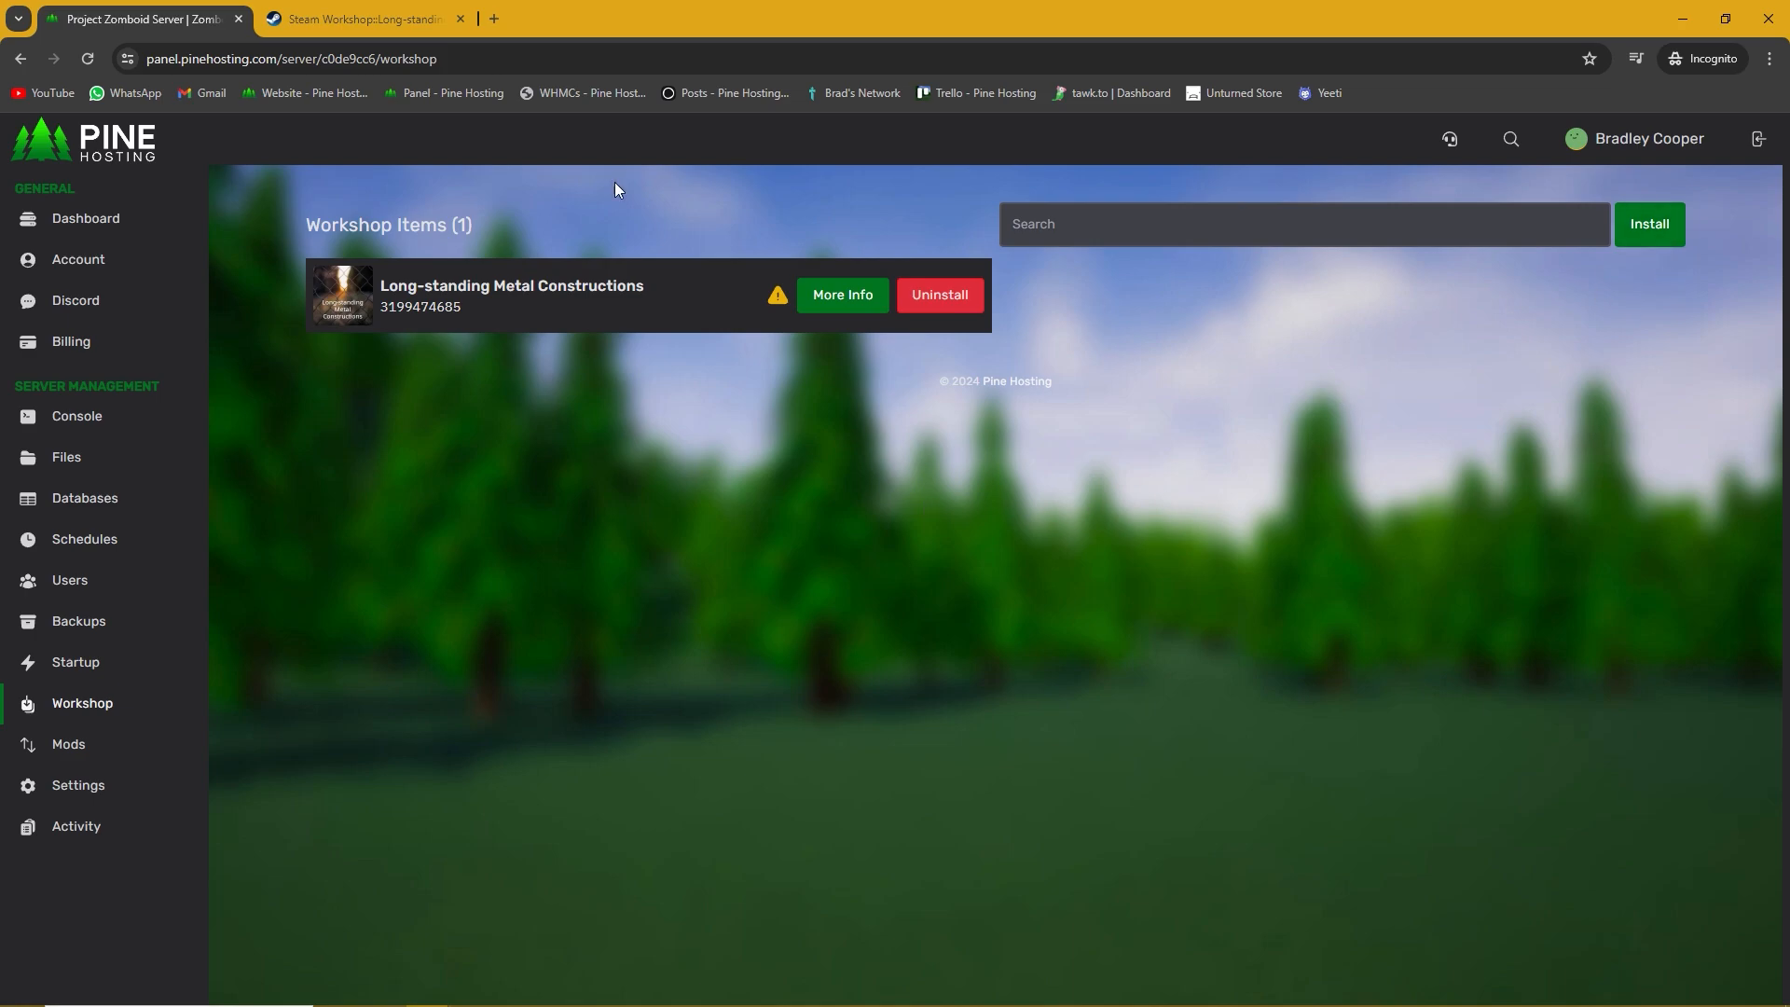
left_click(394, 24)
left_click(455, 56)
double_click(519, 68)
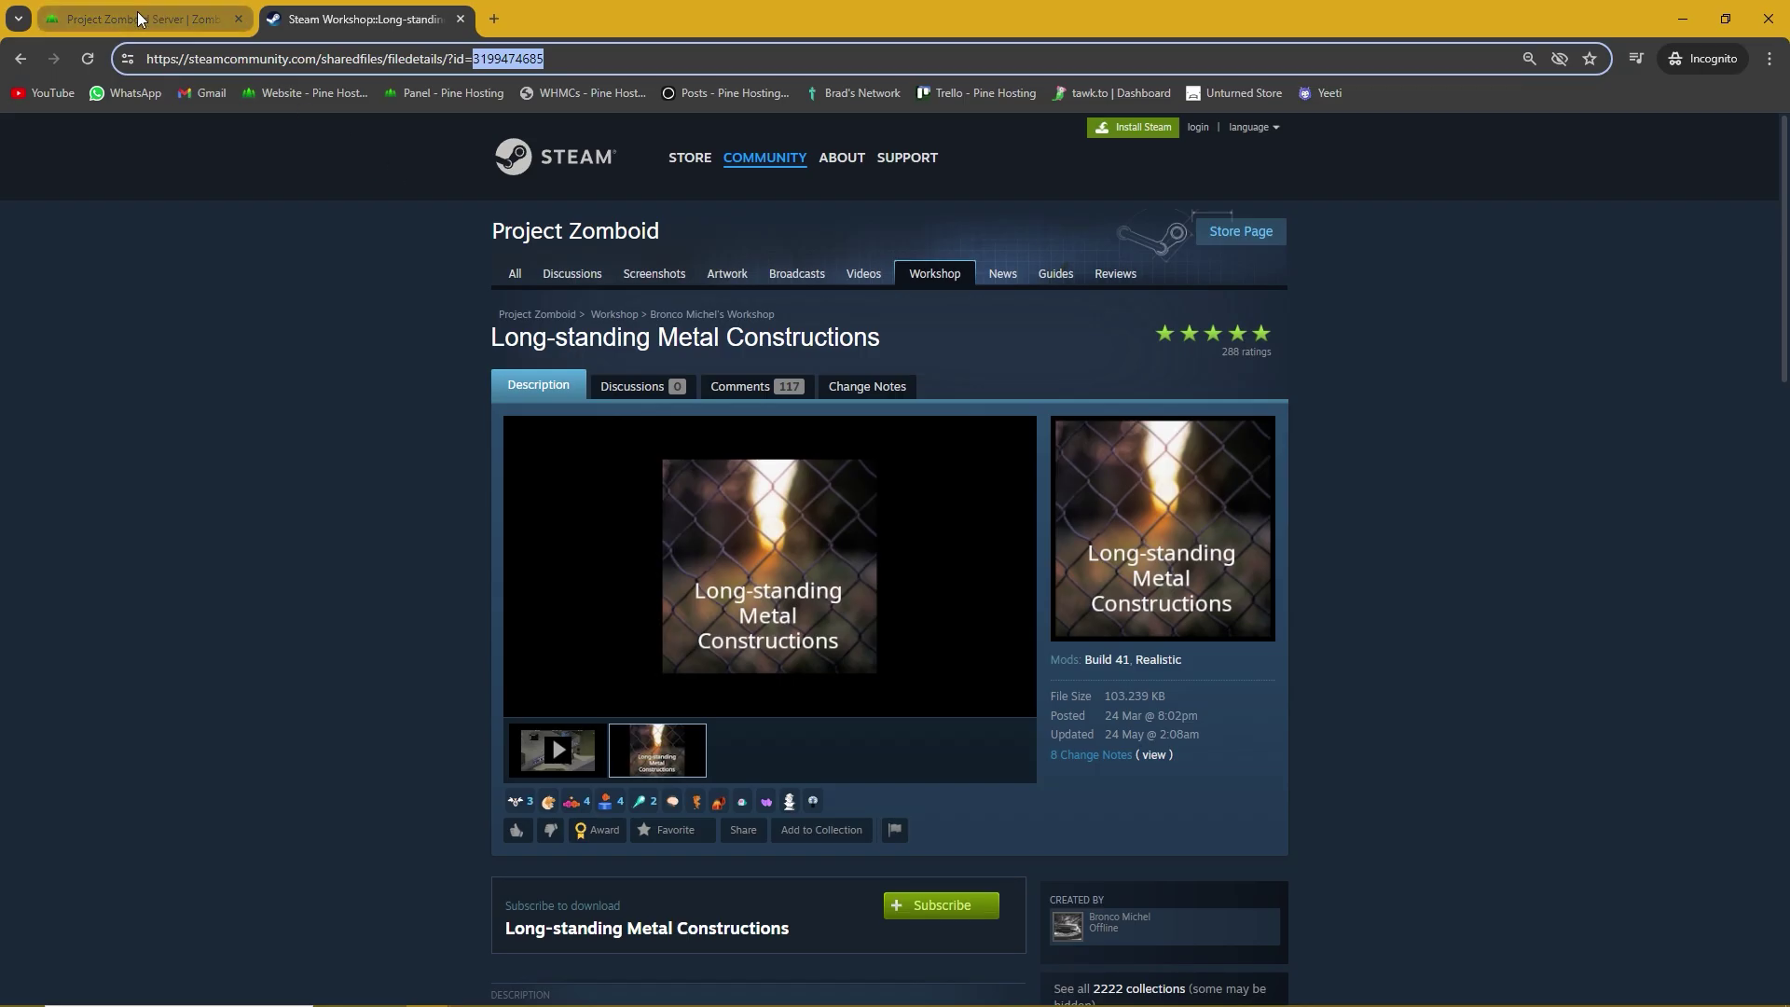
Install the saved list of workshop IDs, adding 93 items for 94 total
left_click(137, 11)
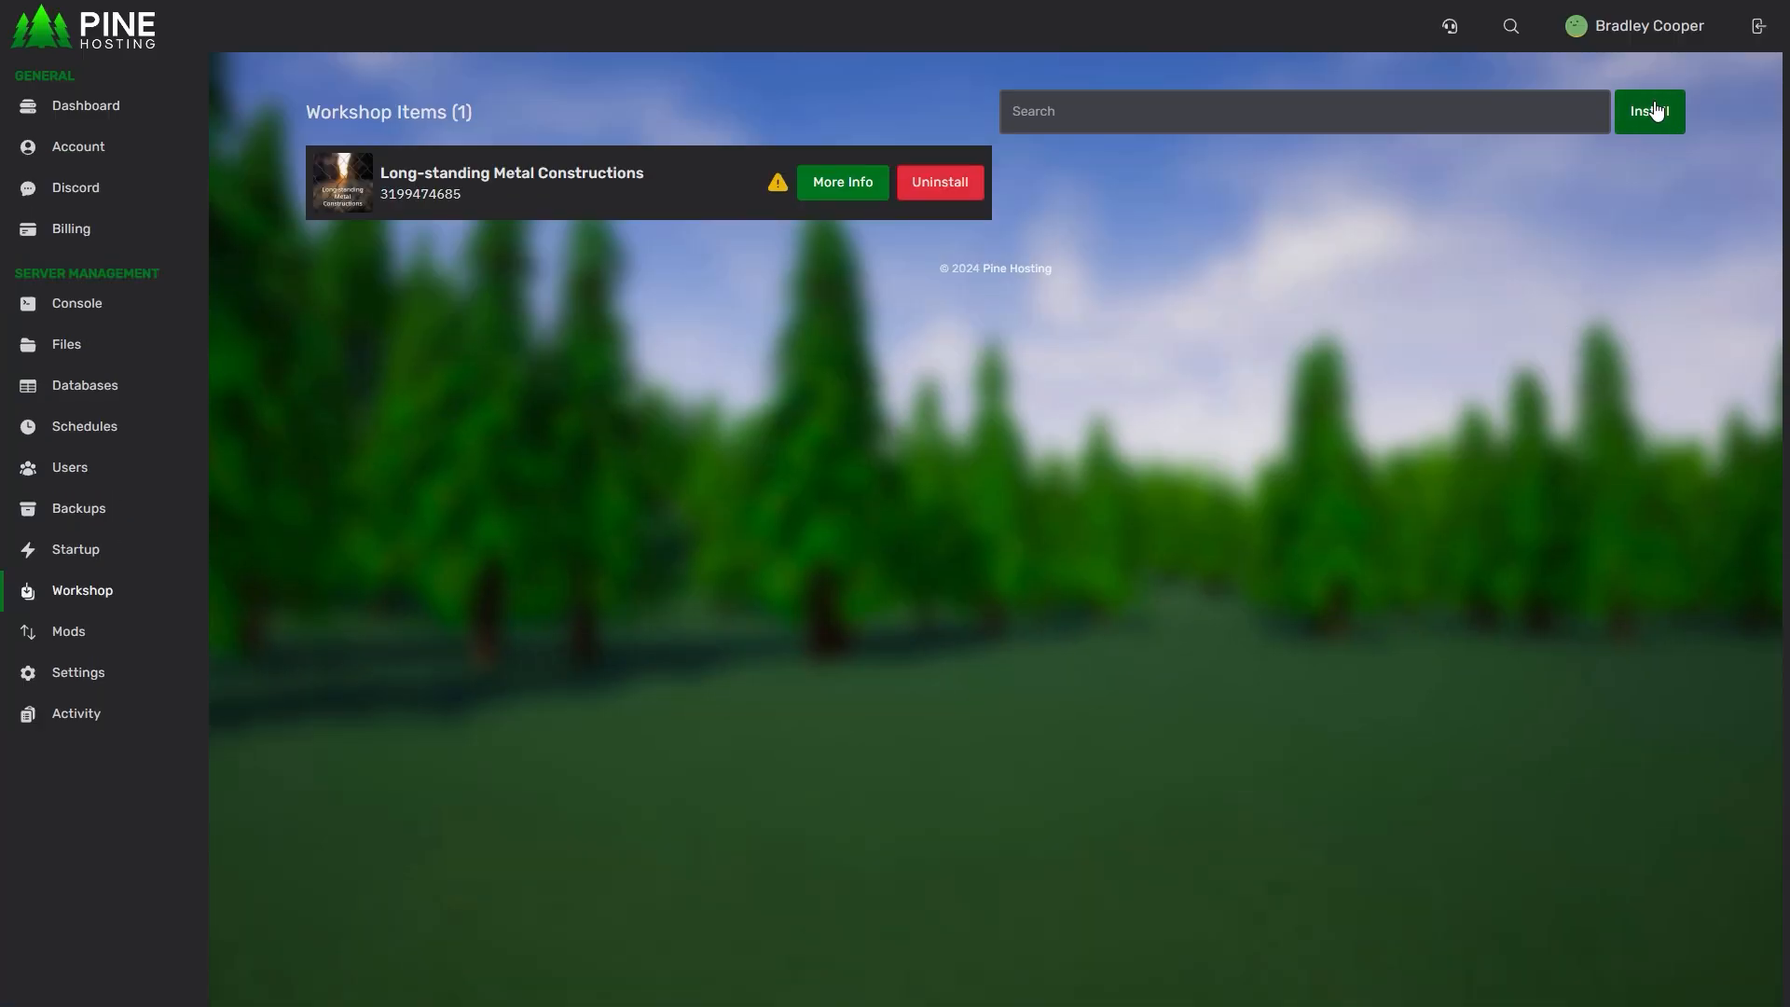
left_click(1652, 112)
left_click(459, 506)
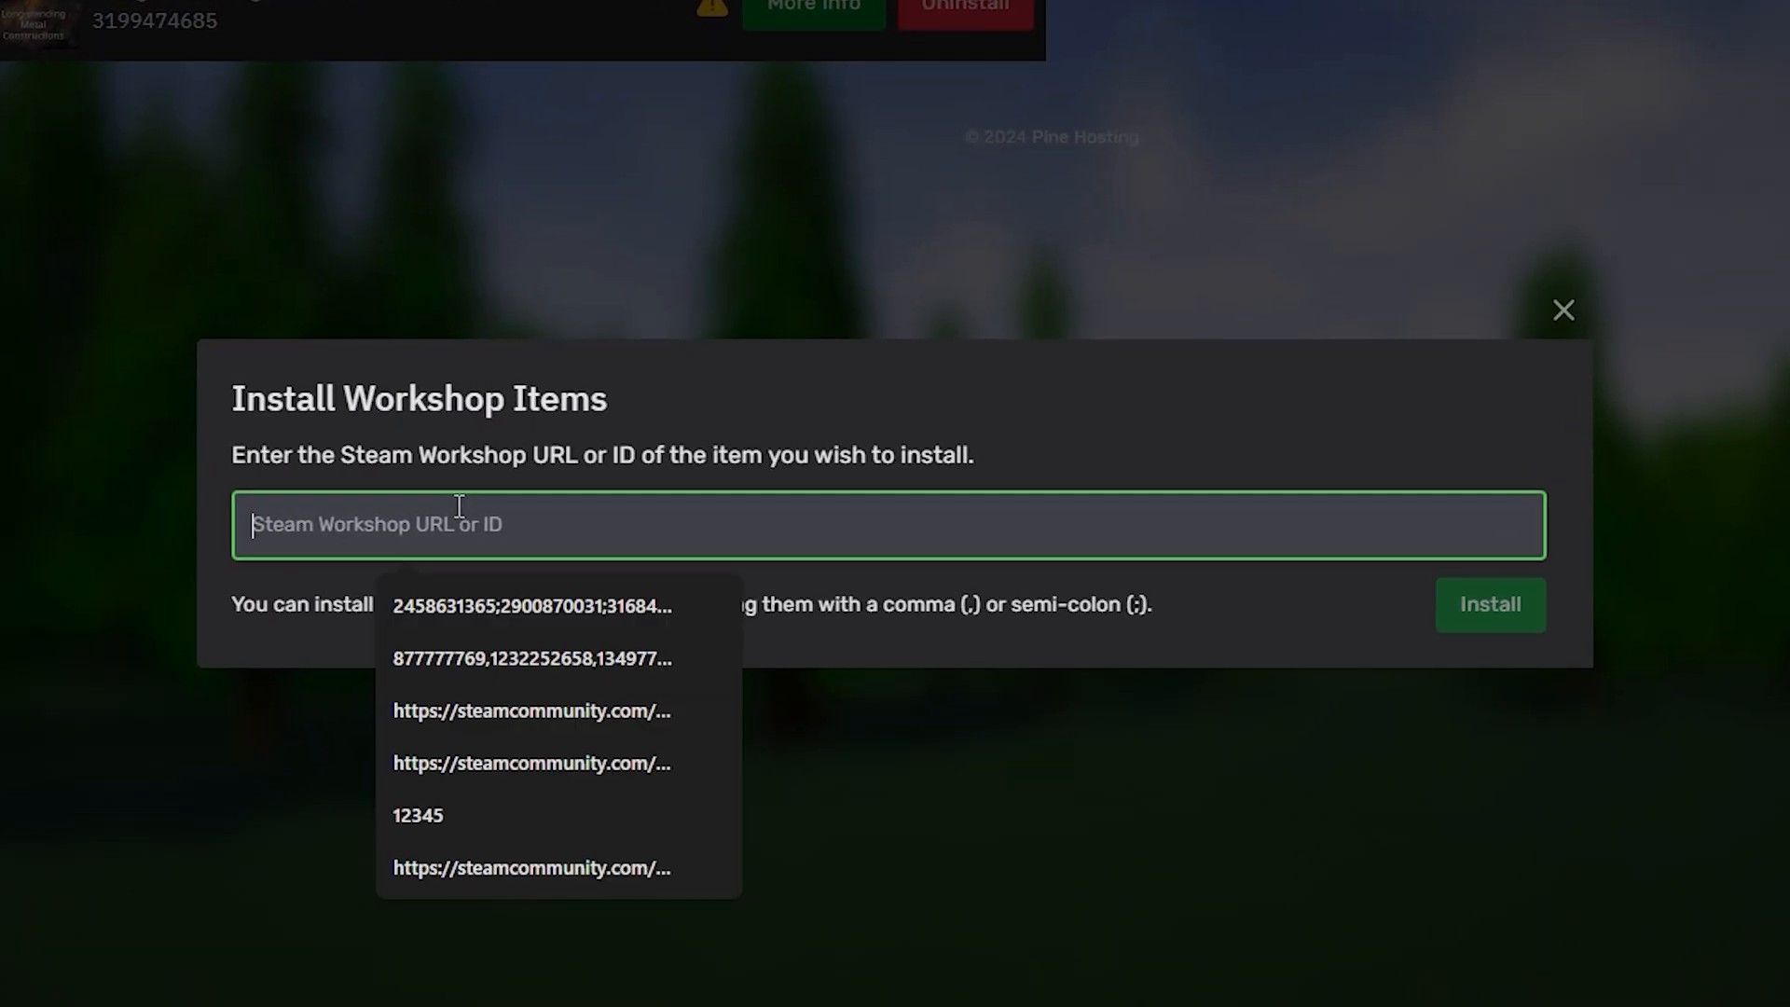
left_click(507, 616)
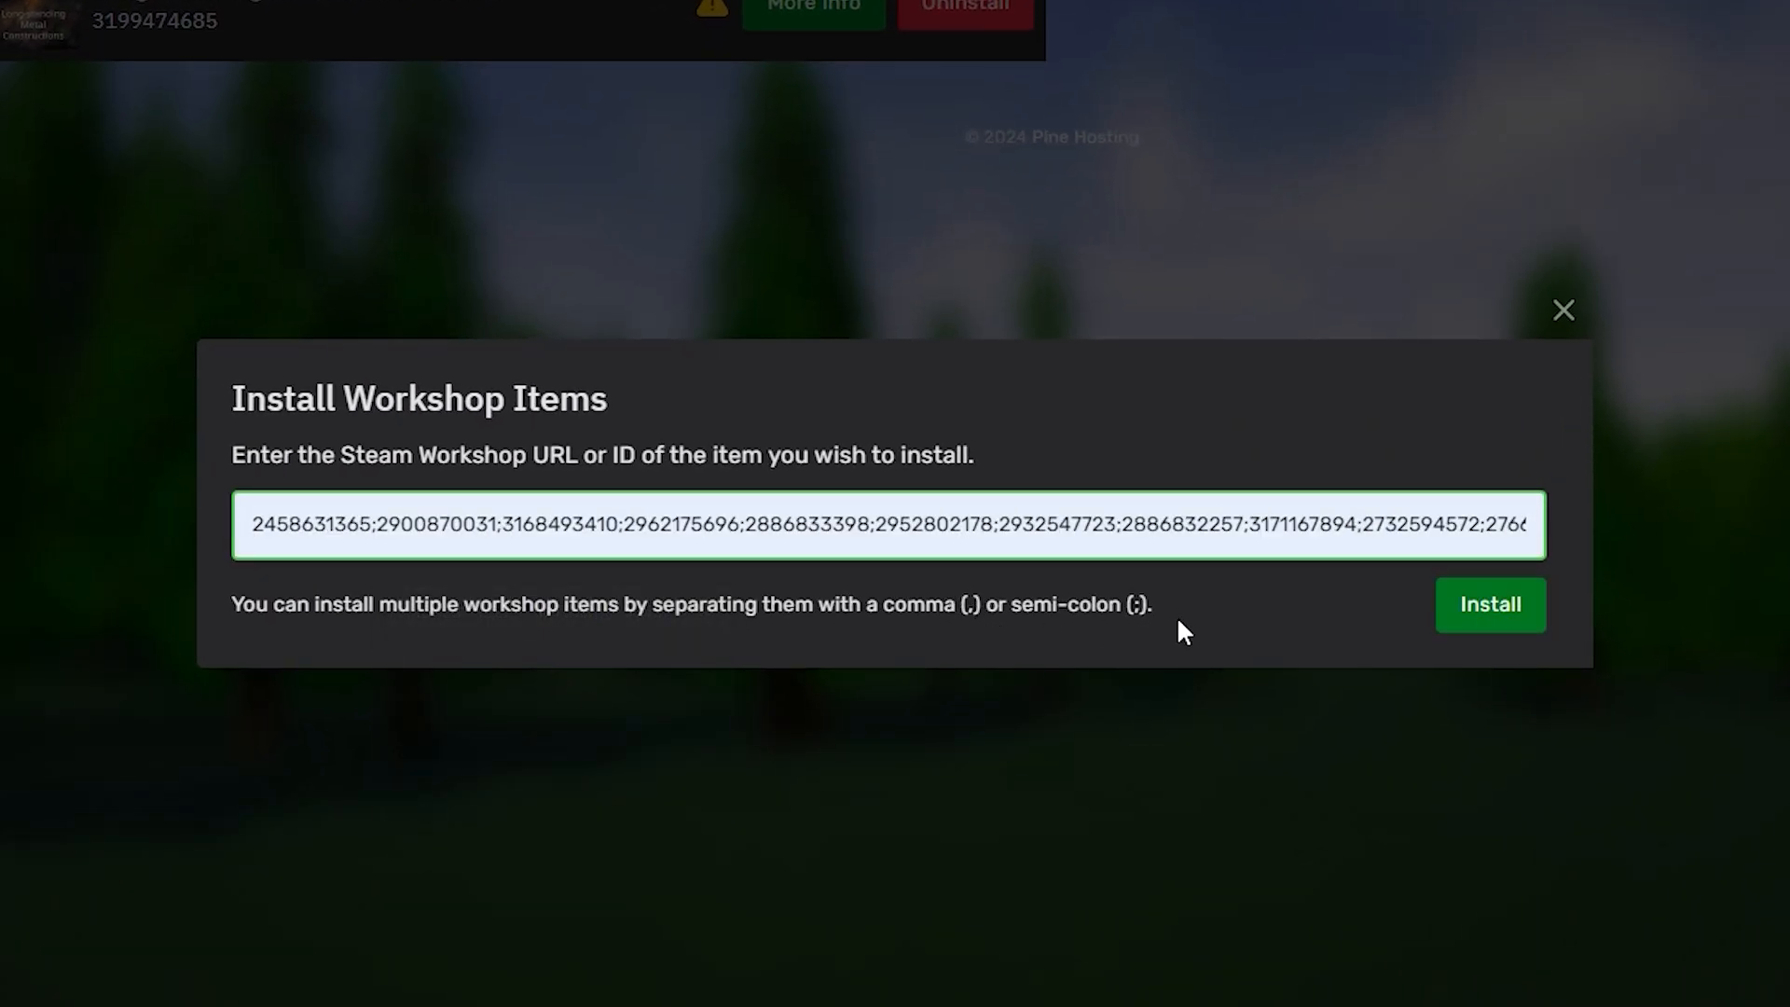
left_click(1494, 616)
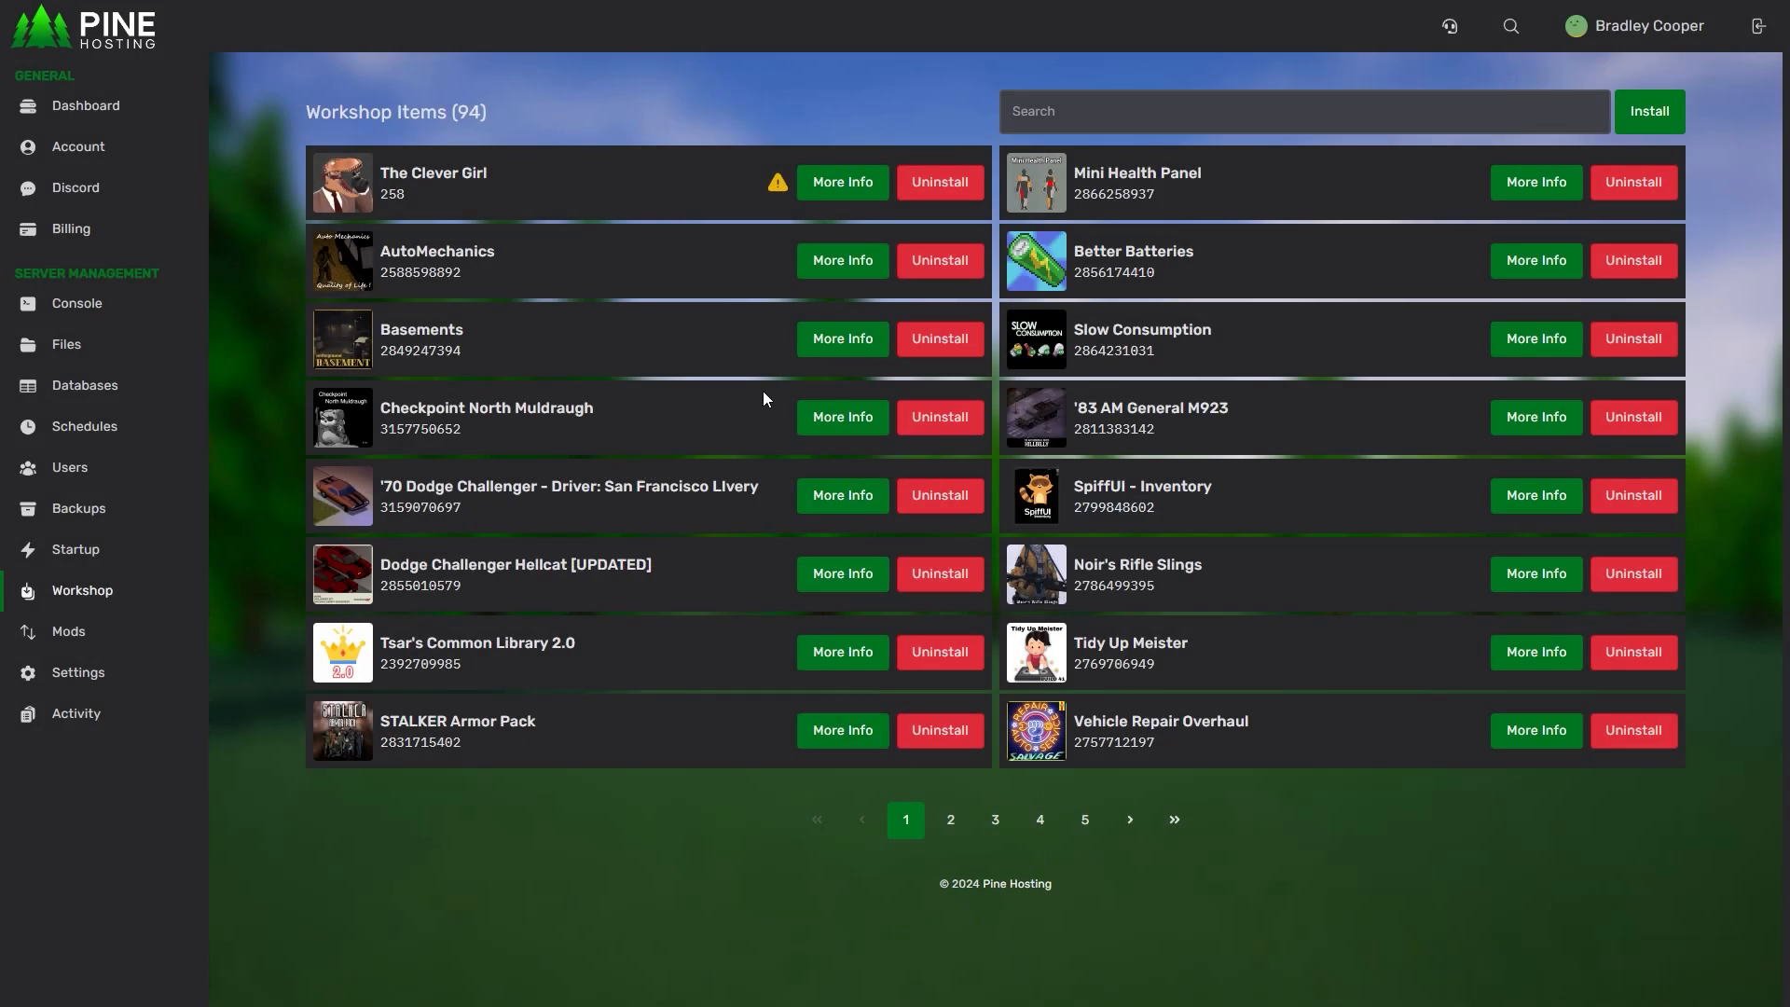
Review the Restart Required notices and browse the installed workshop item pages before returning to page 1
left_click(778, 186)
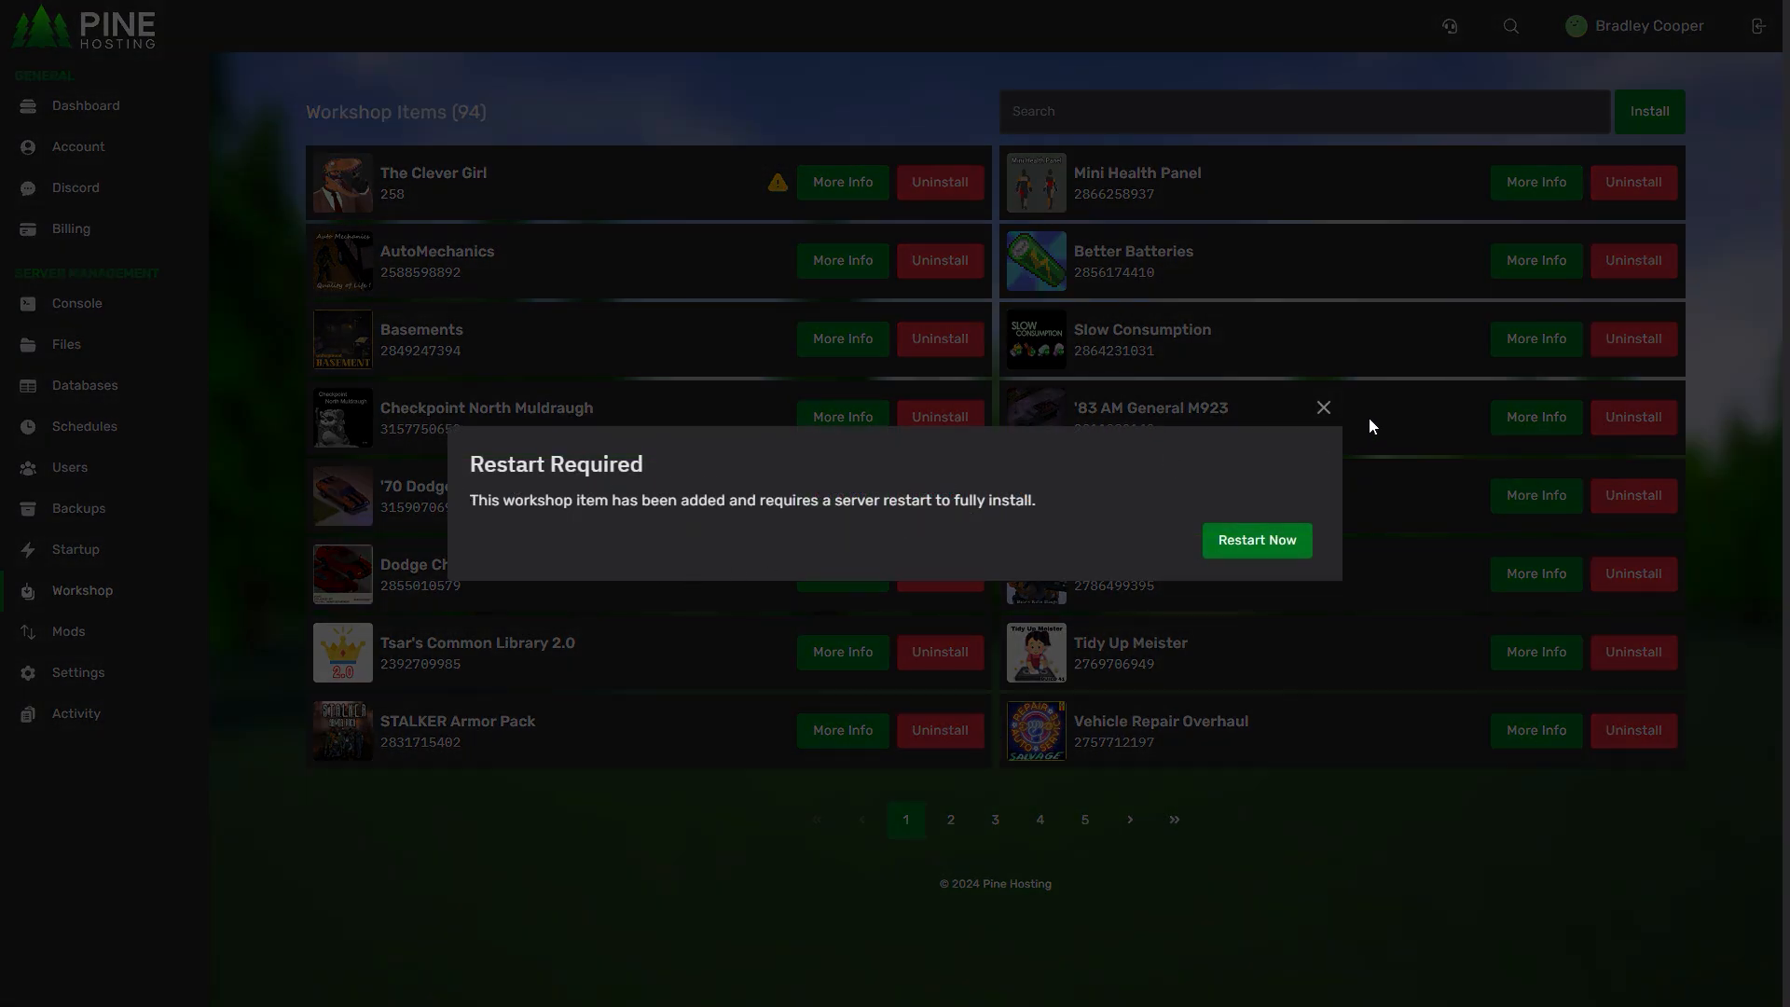
left_click(1322, 407)
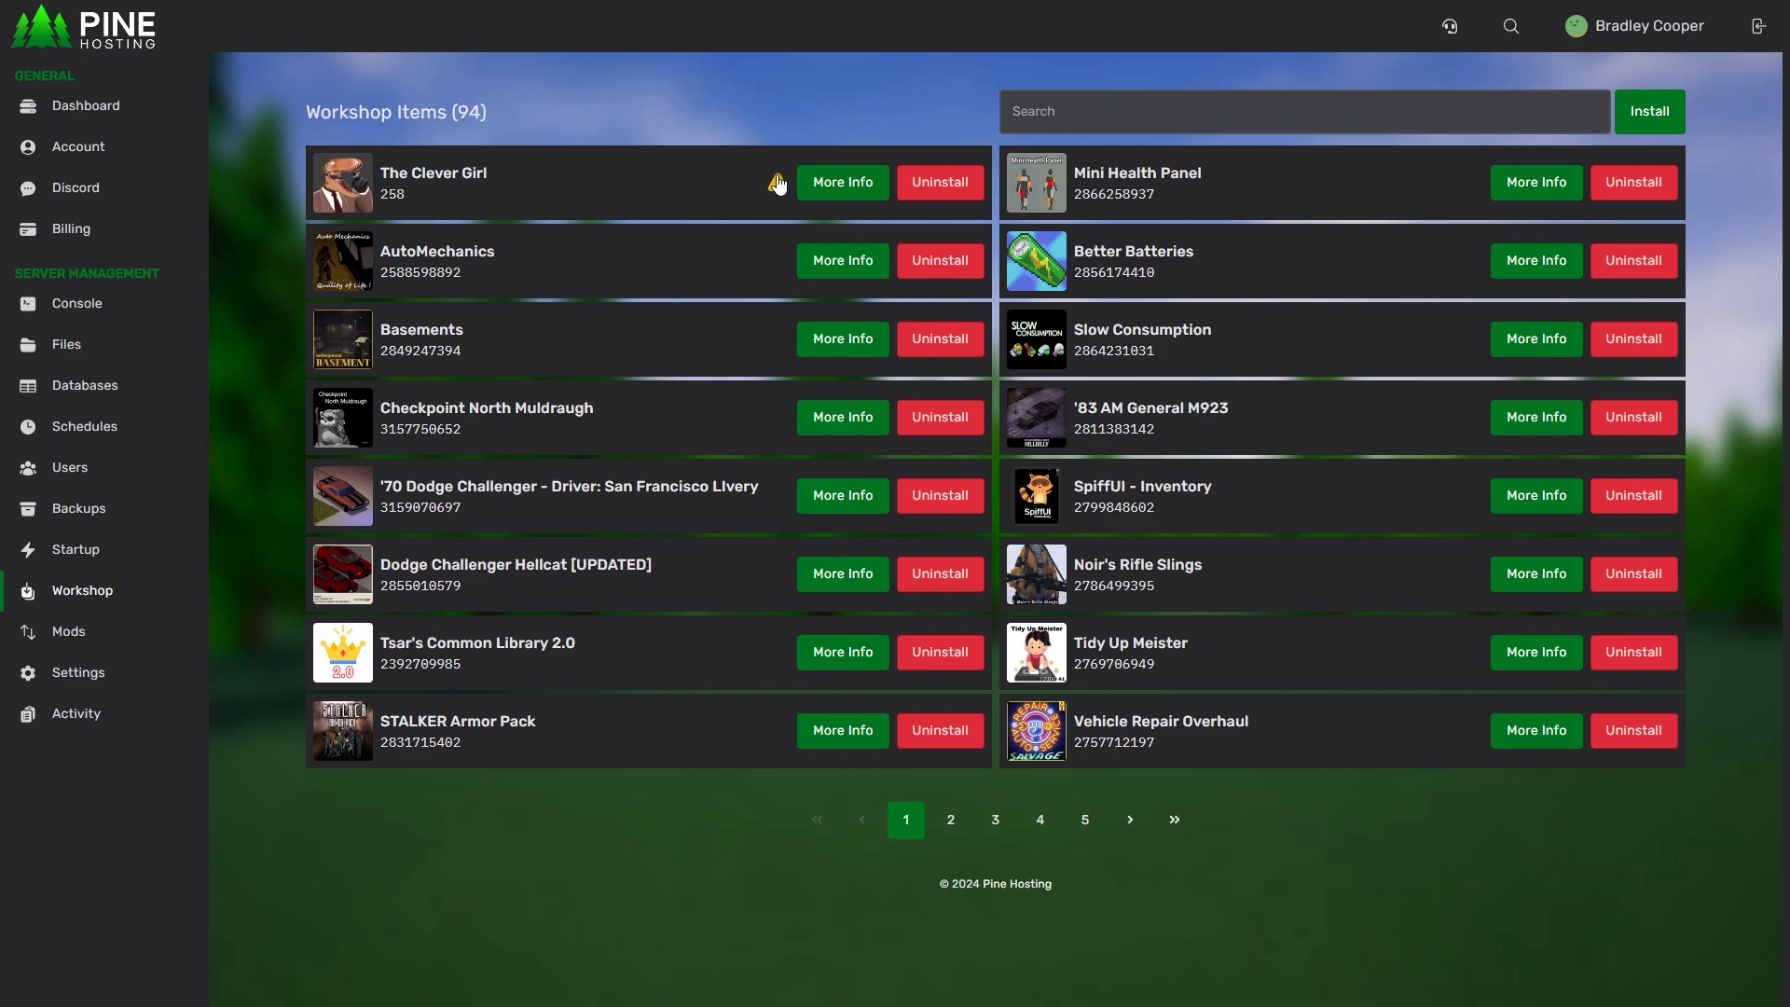
left_click(776, 182)
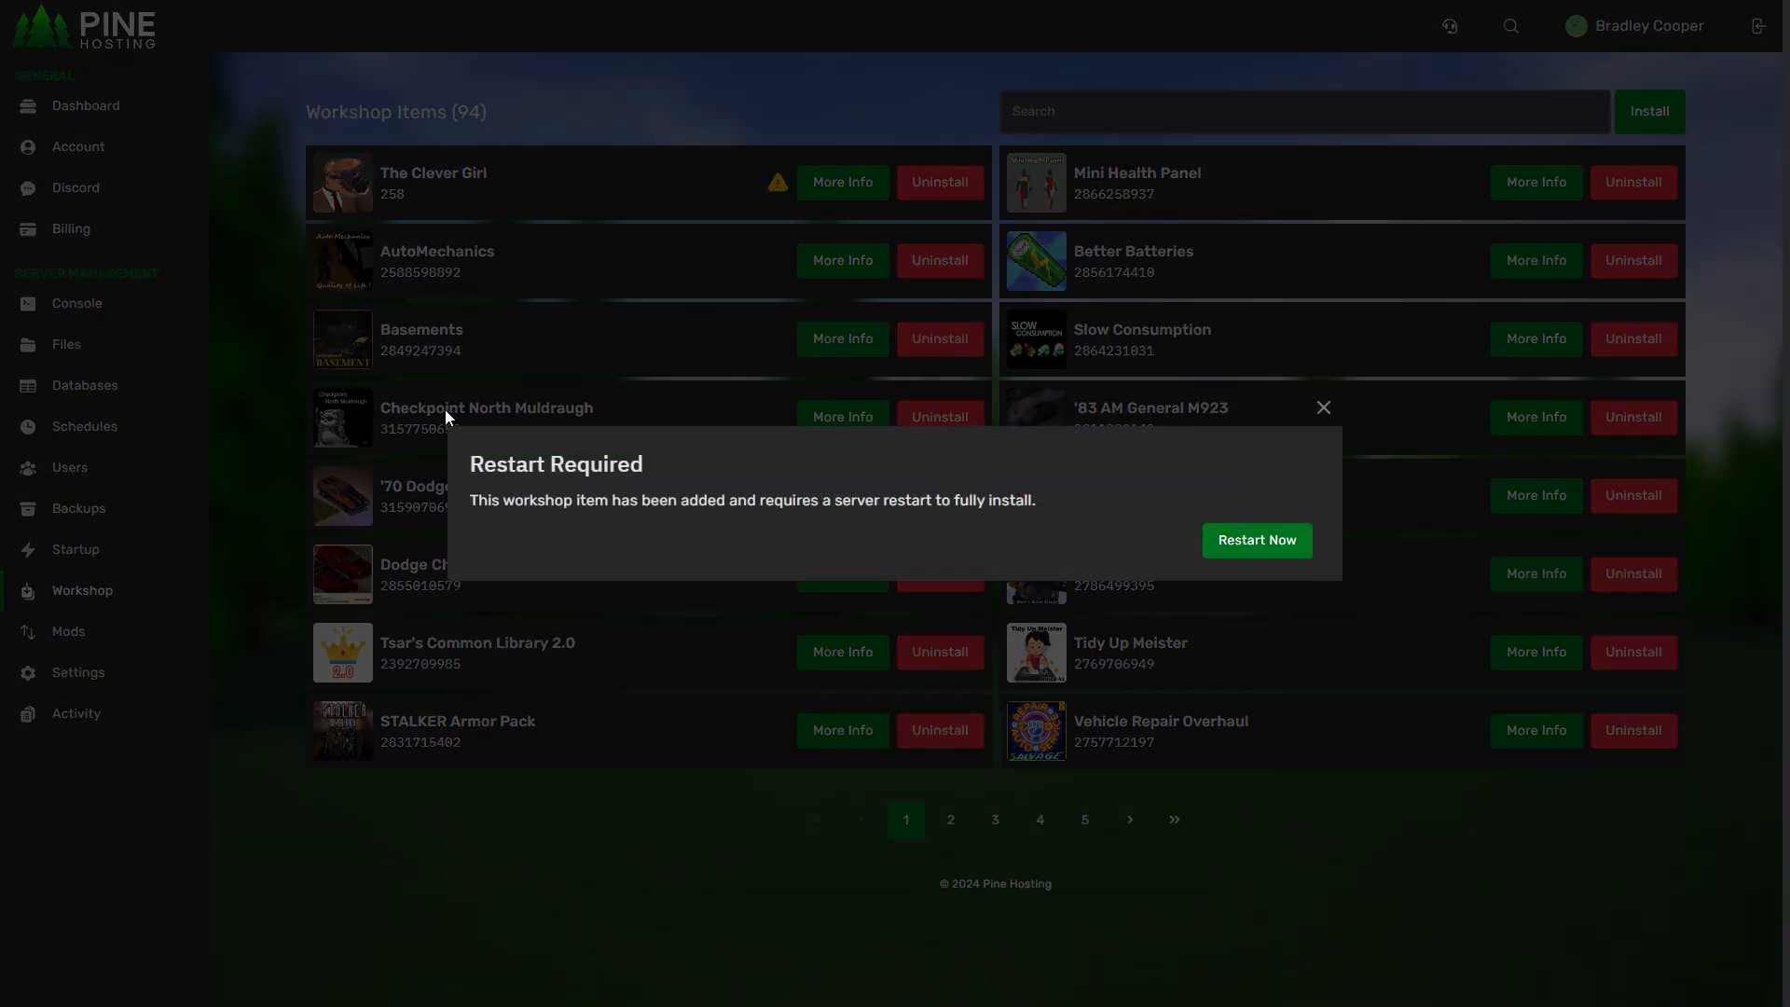
left_click(1322, 418)
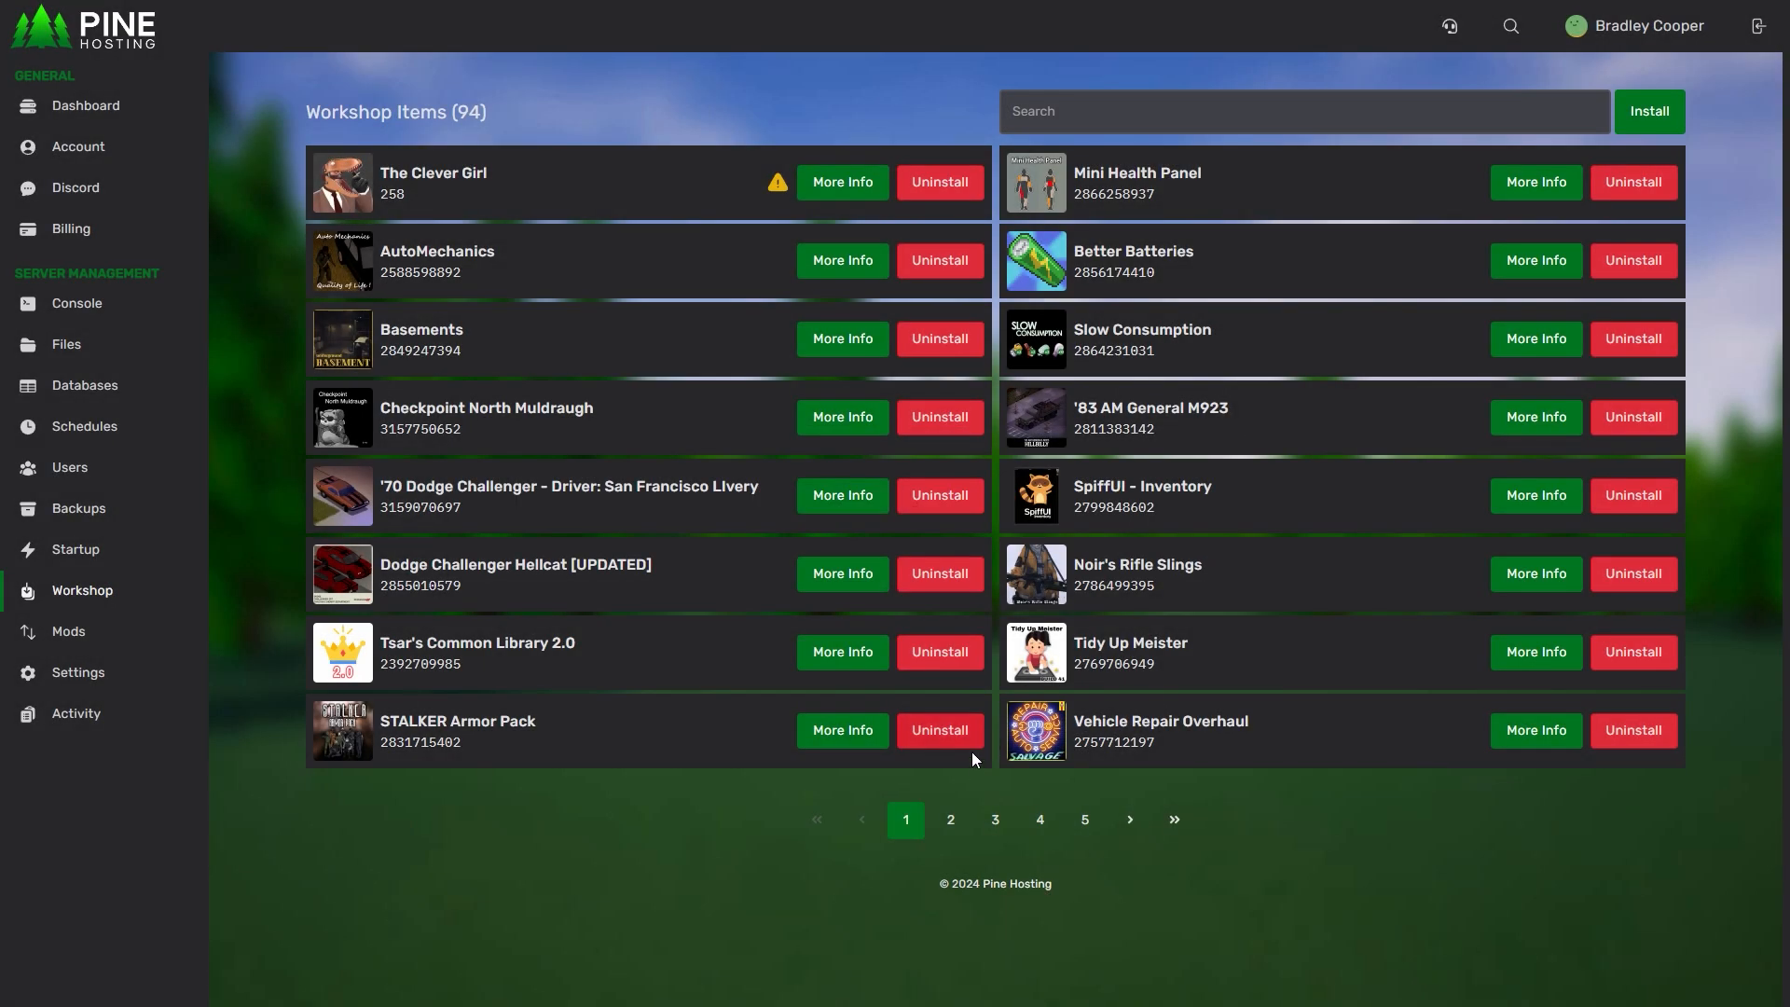
left_click(952, 821)
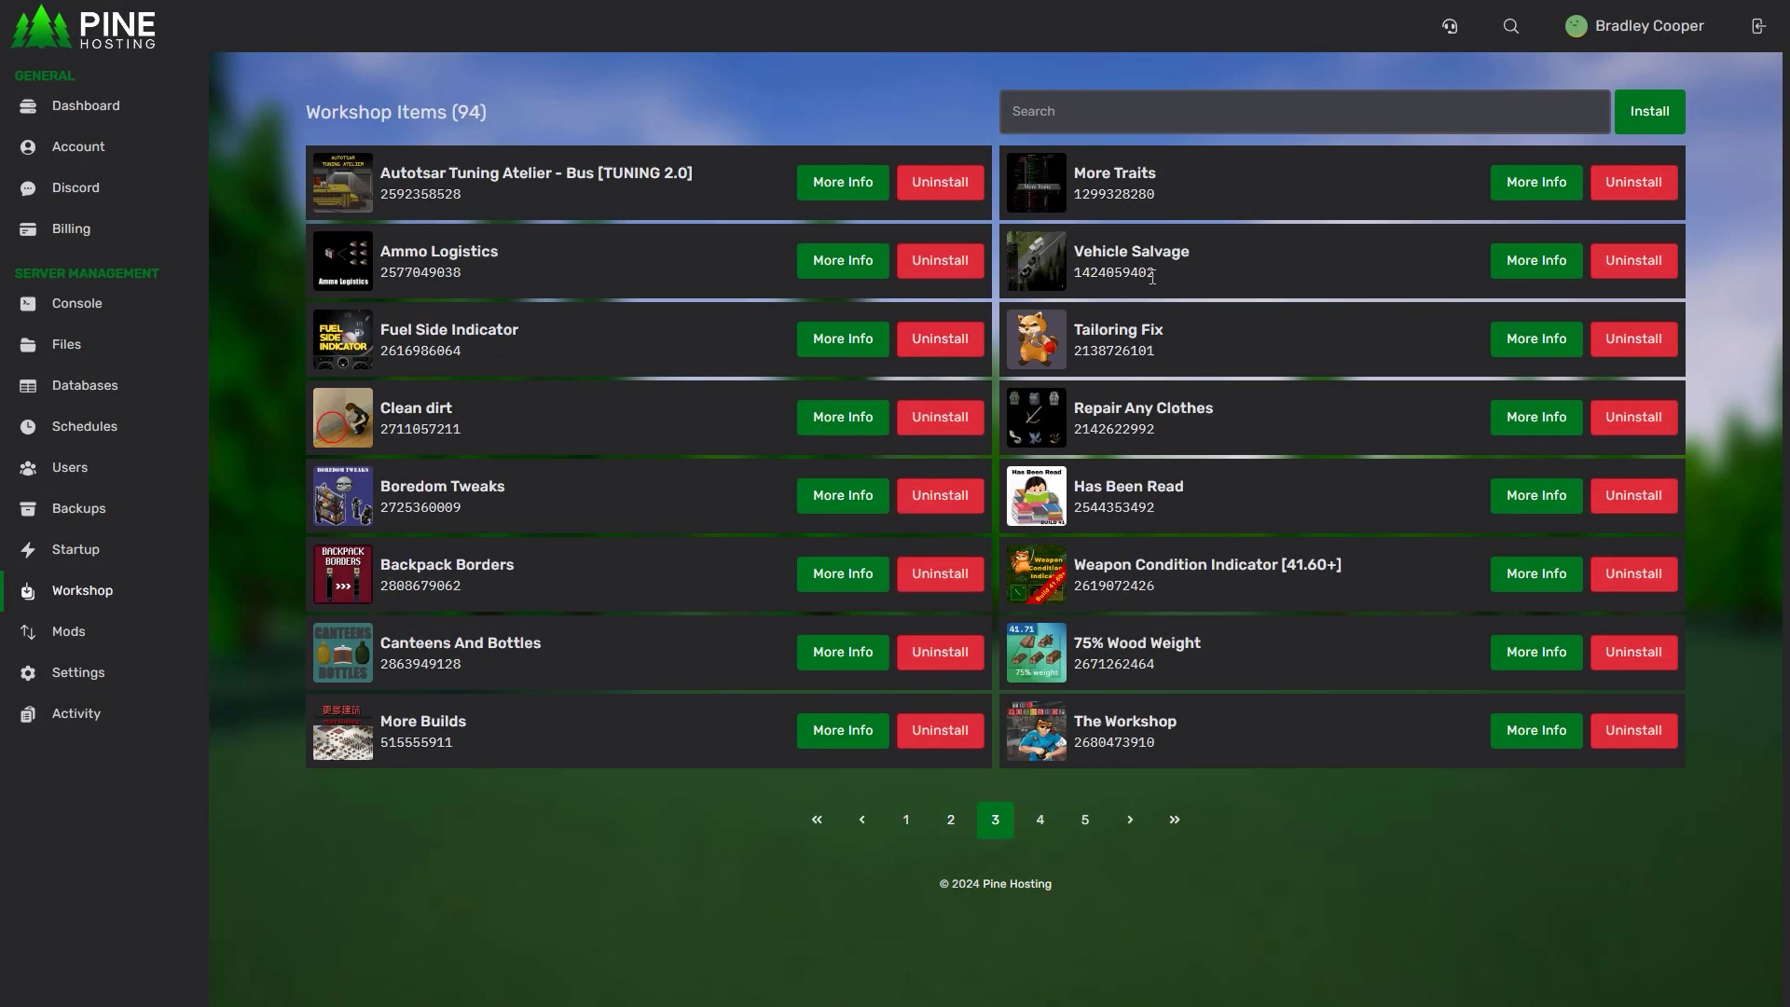
left_click(907, 819)
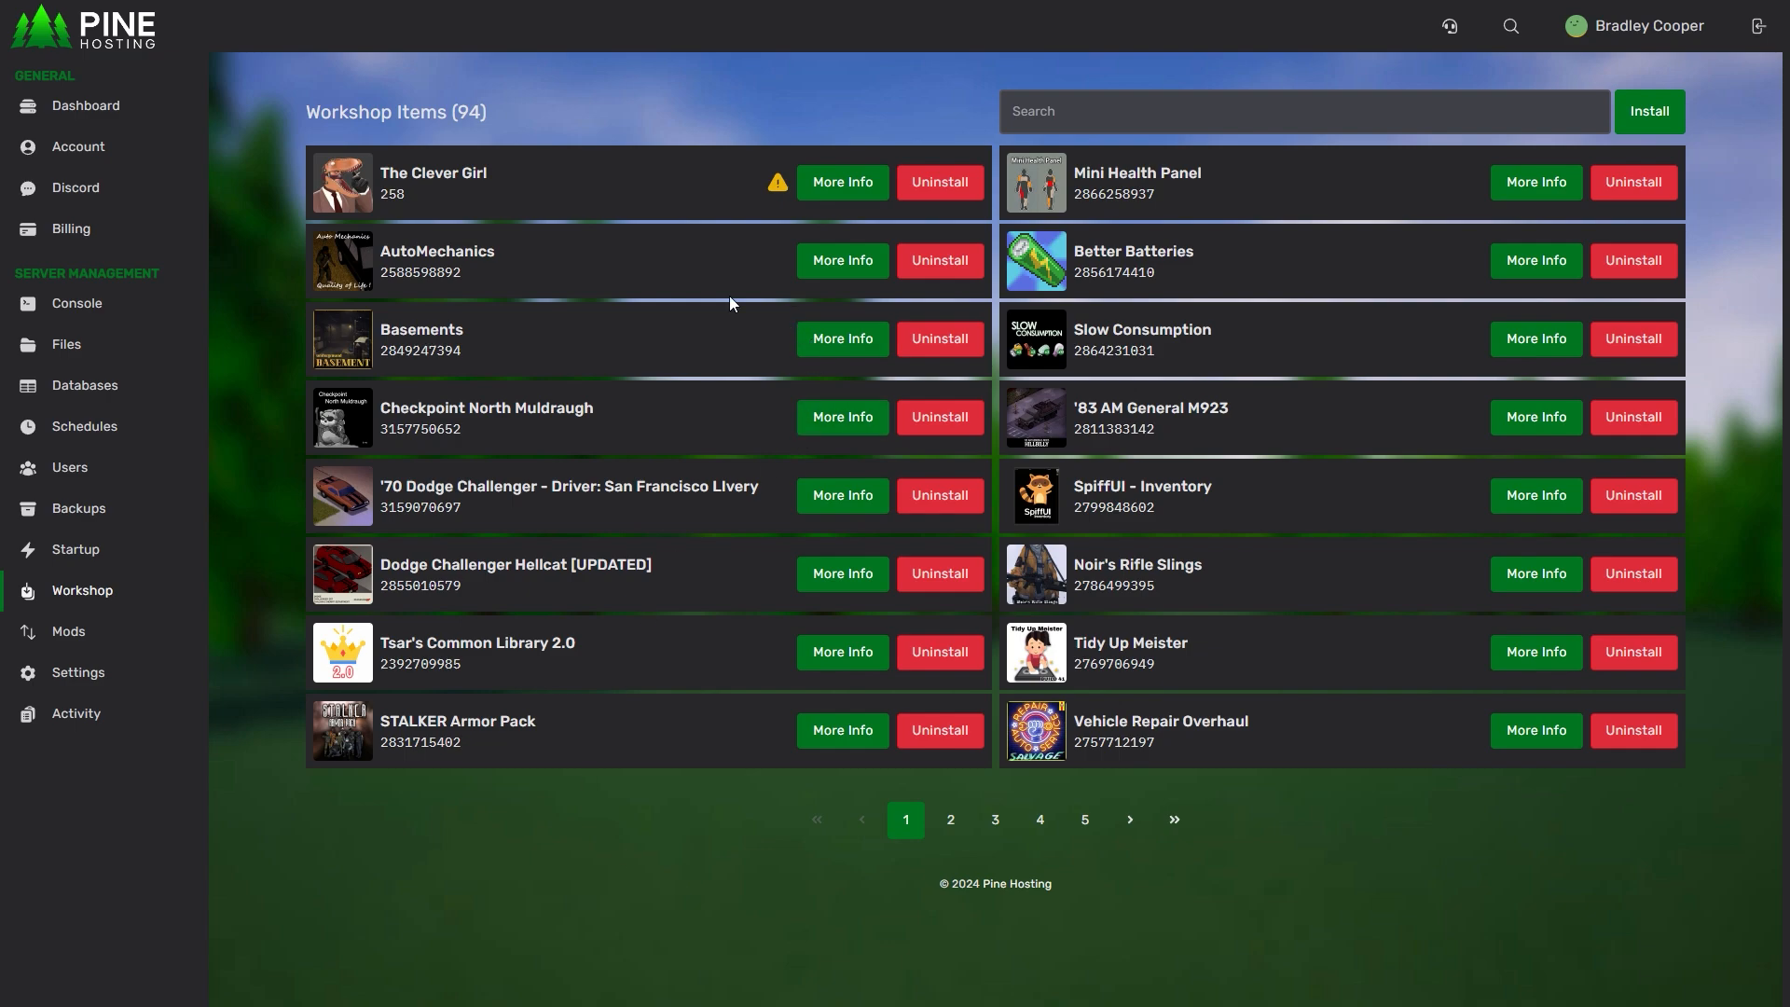
Enable the AutoMechanics mod from its workshop item's details
left_click(818, 273)
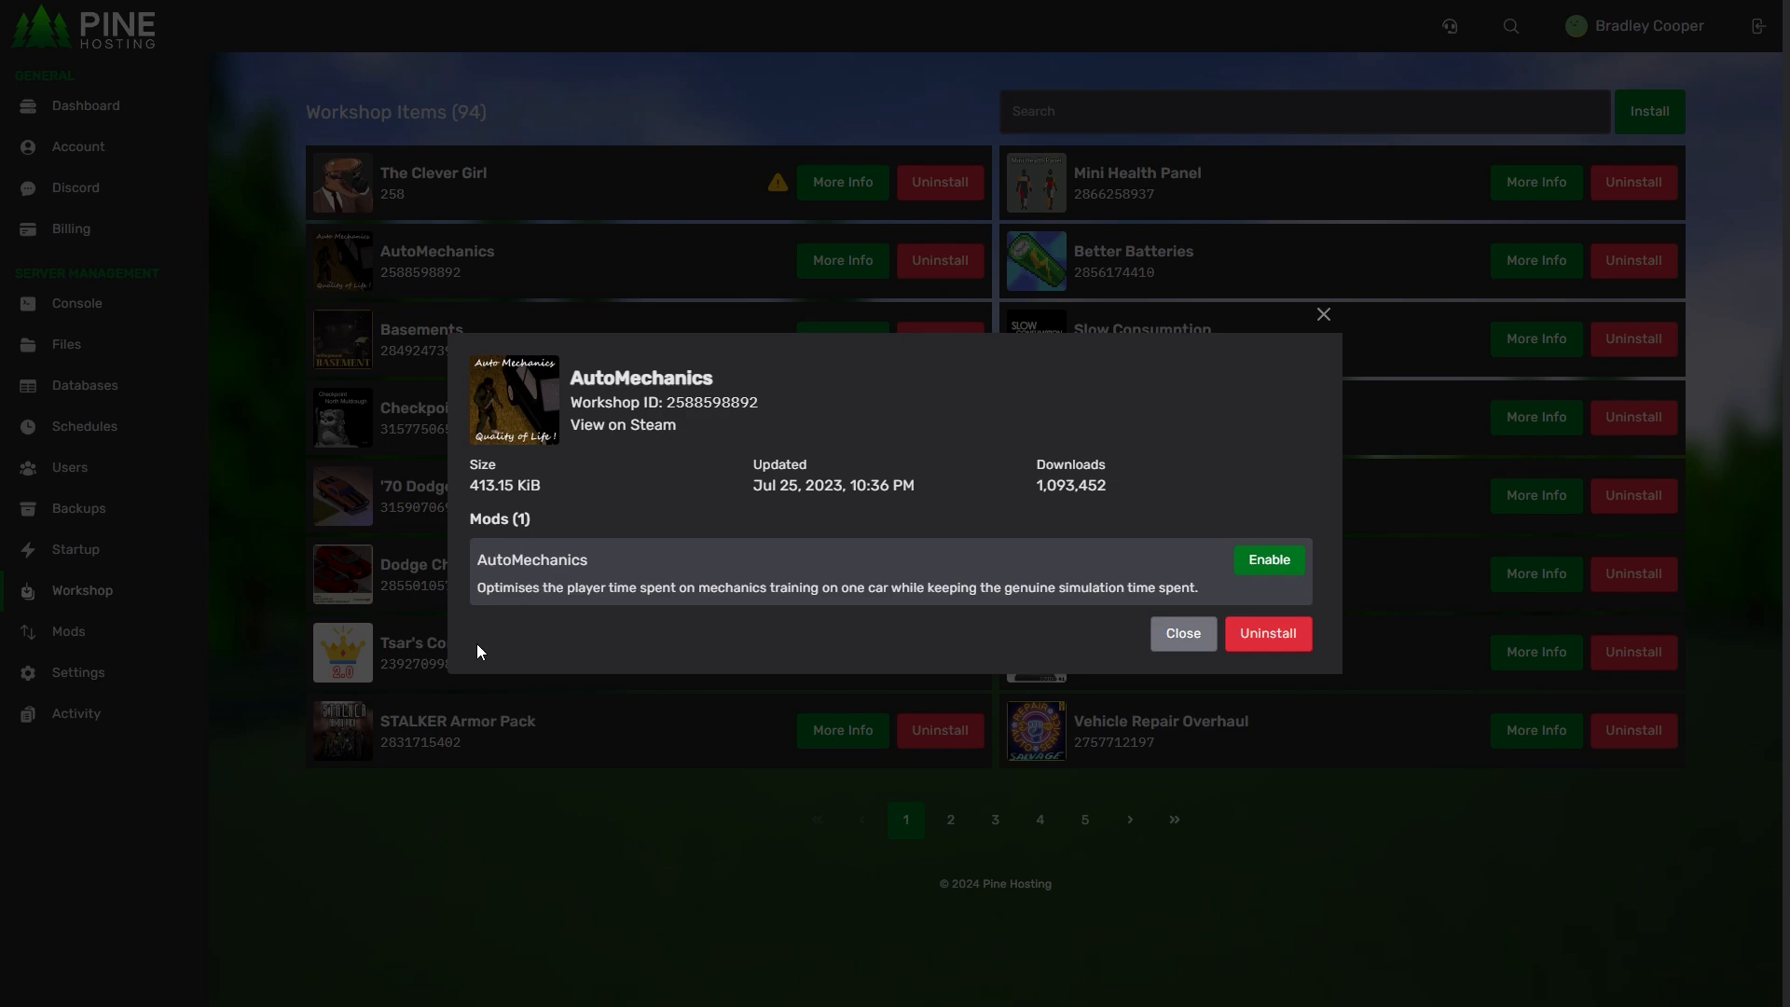
left_click(1171, 644)
left_click(1267, 560)
left_click(1176, 638)
Enable the SpnCloth and SpnClothHideFix mods inside Spongie's Clothing
left_click(68, 633)
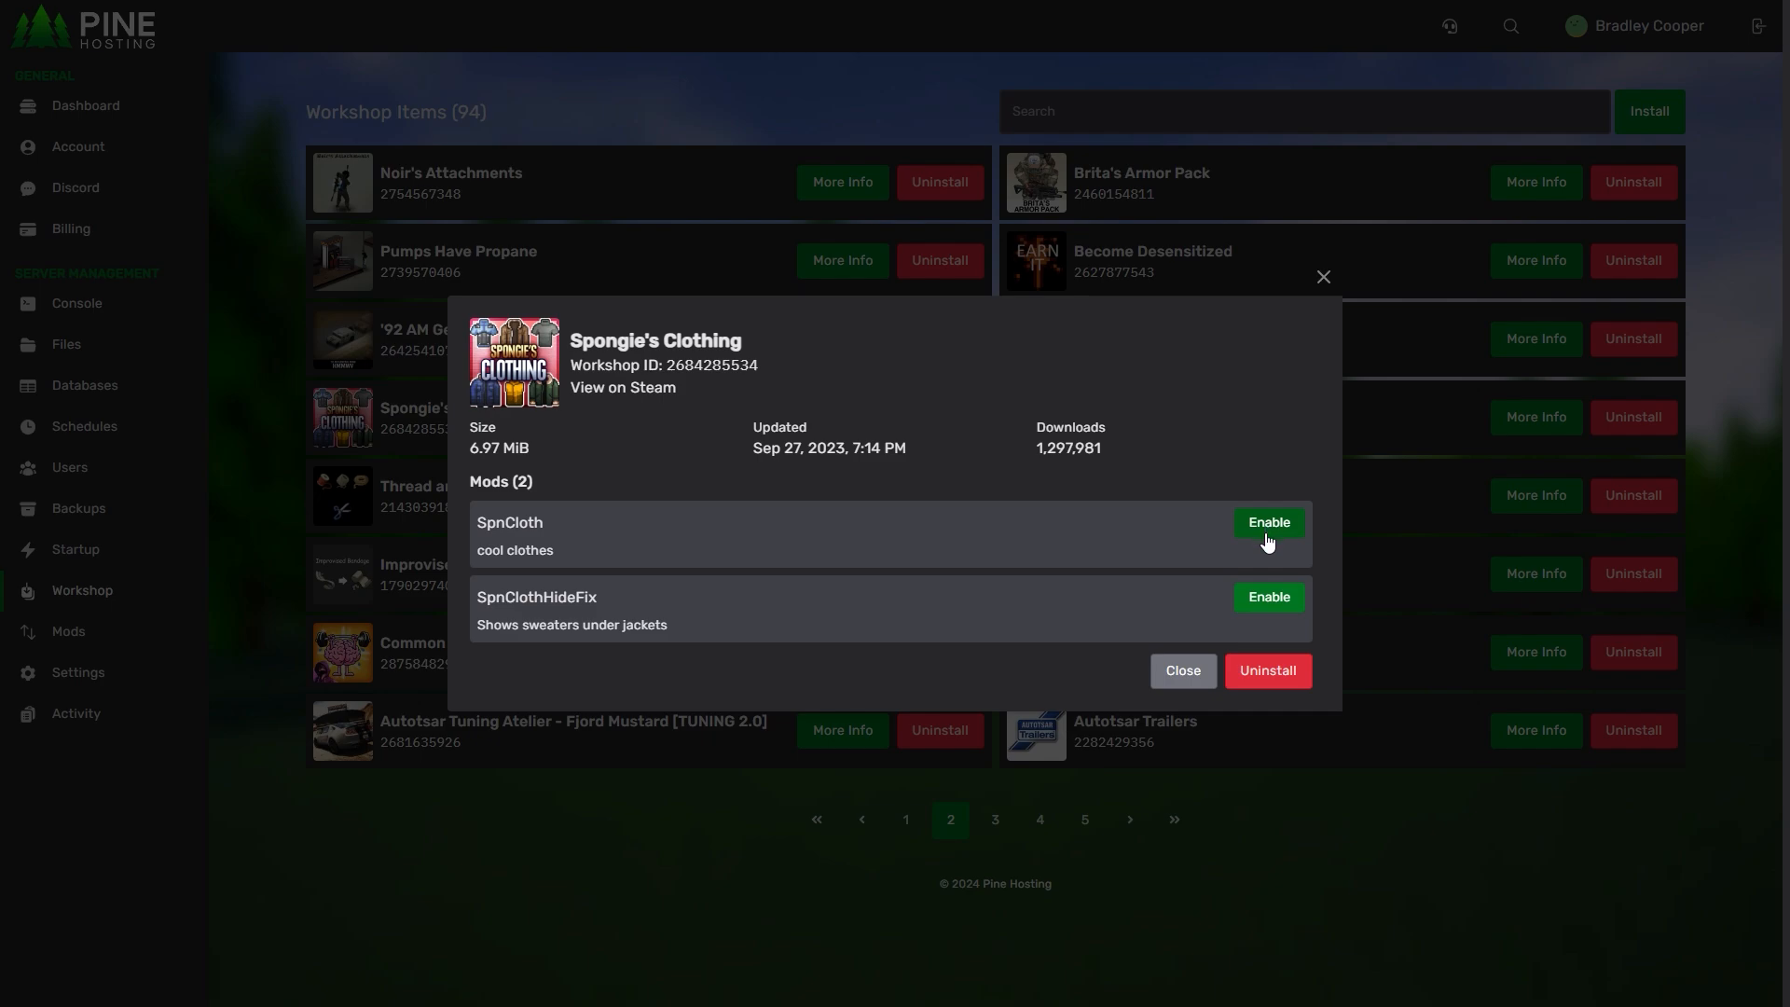
left_click(1281, 597)
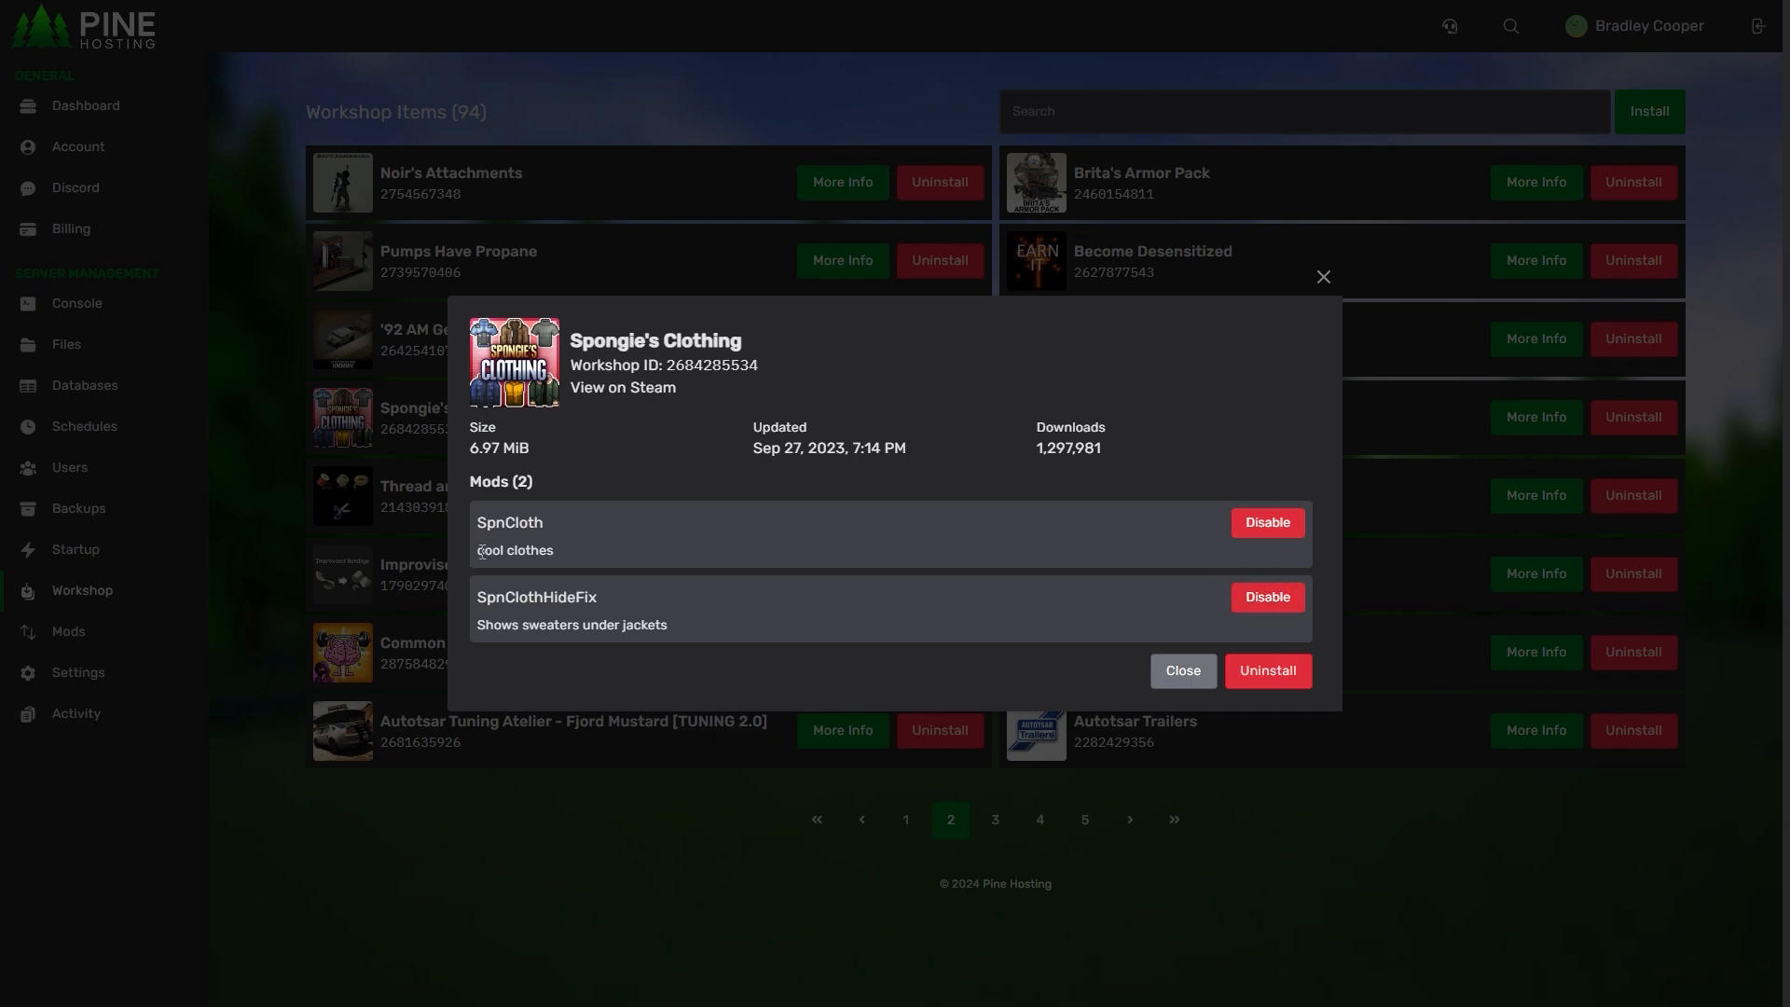
left_click_drag(480, 551, 537, 551)
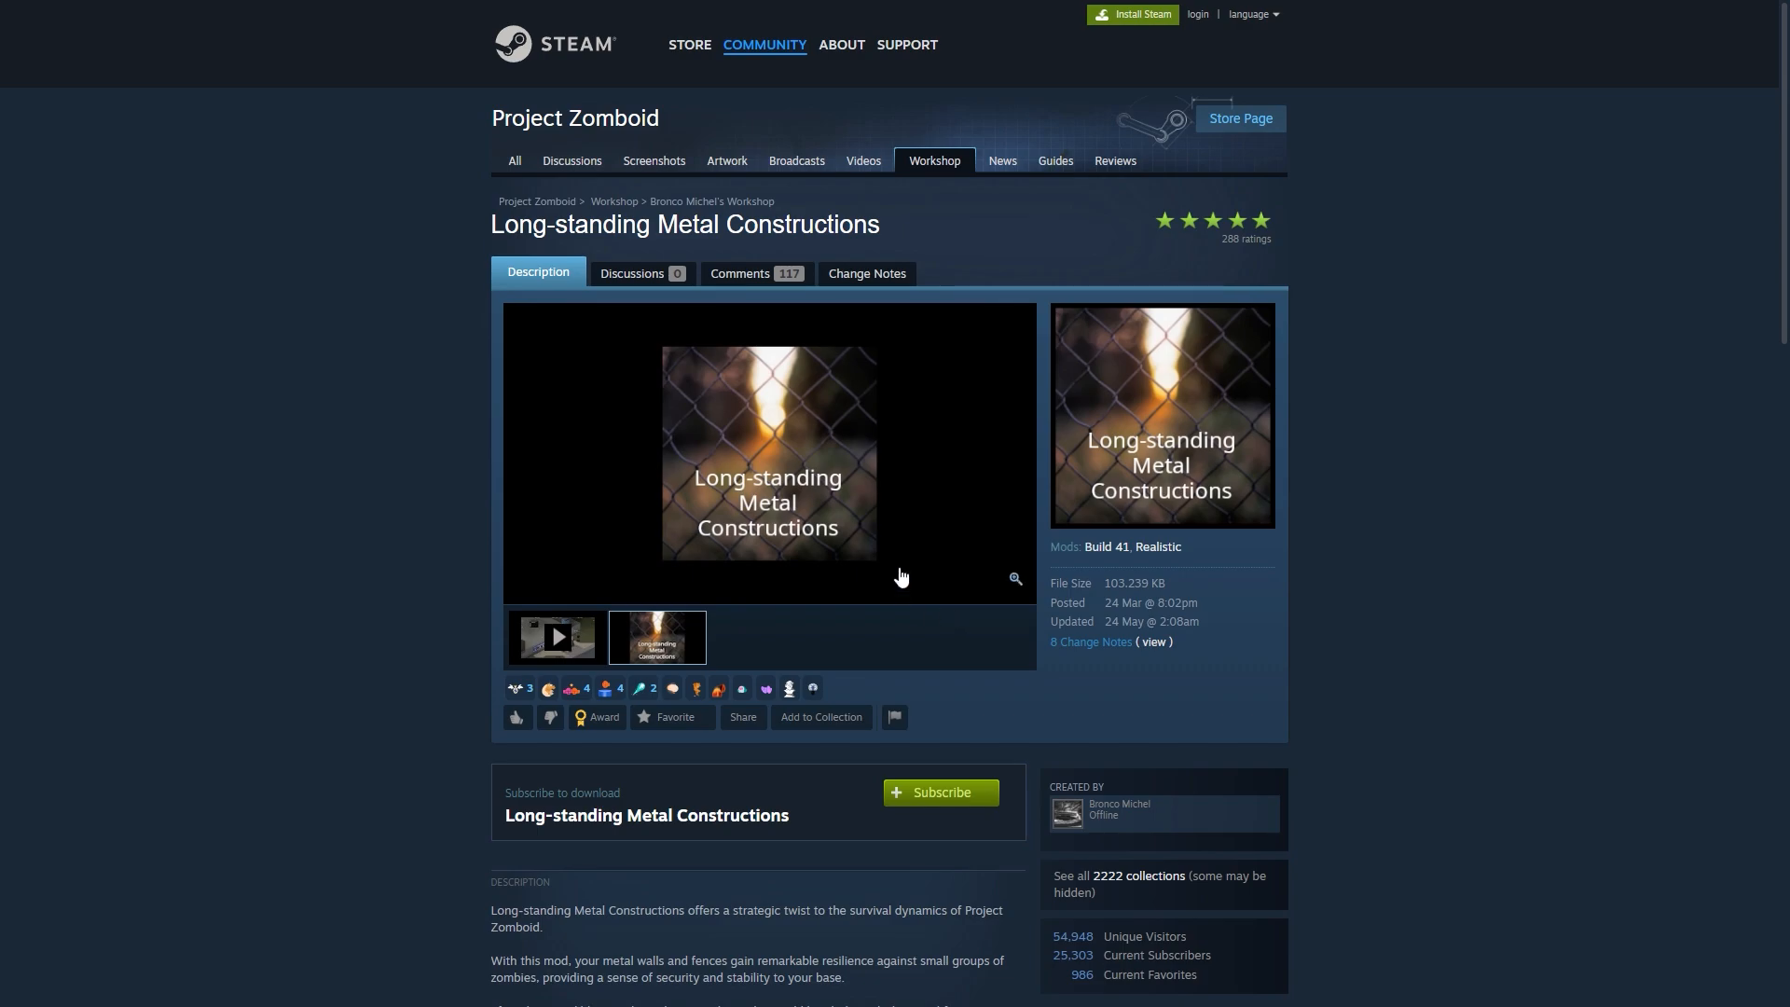
scroll(1138, 376, "down", 3)
scroll(1138, 376, "down", 2)
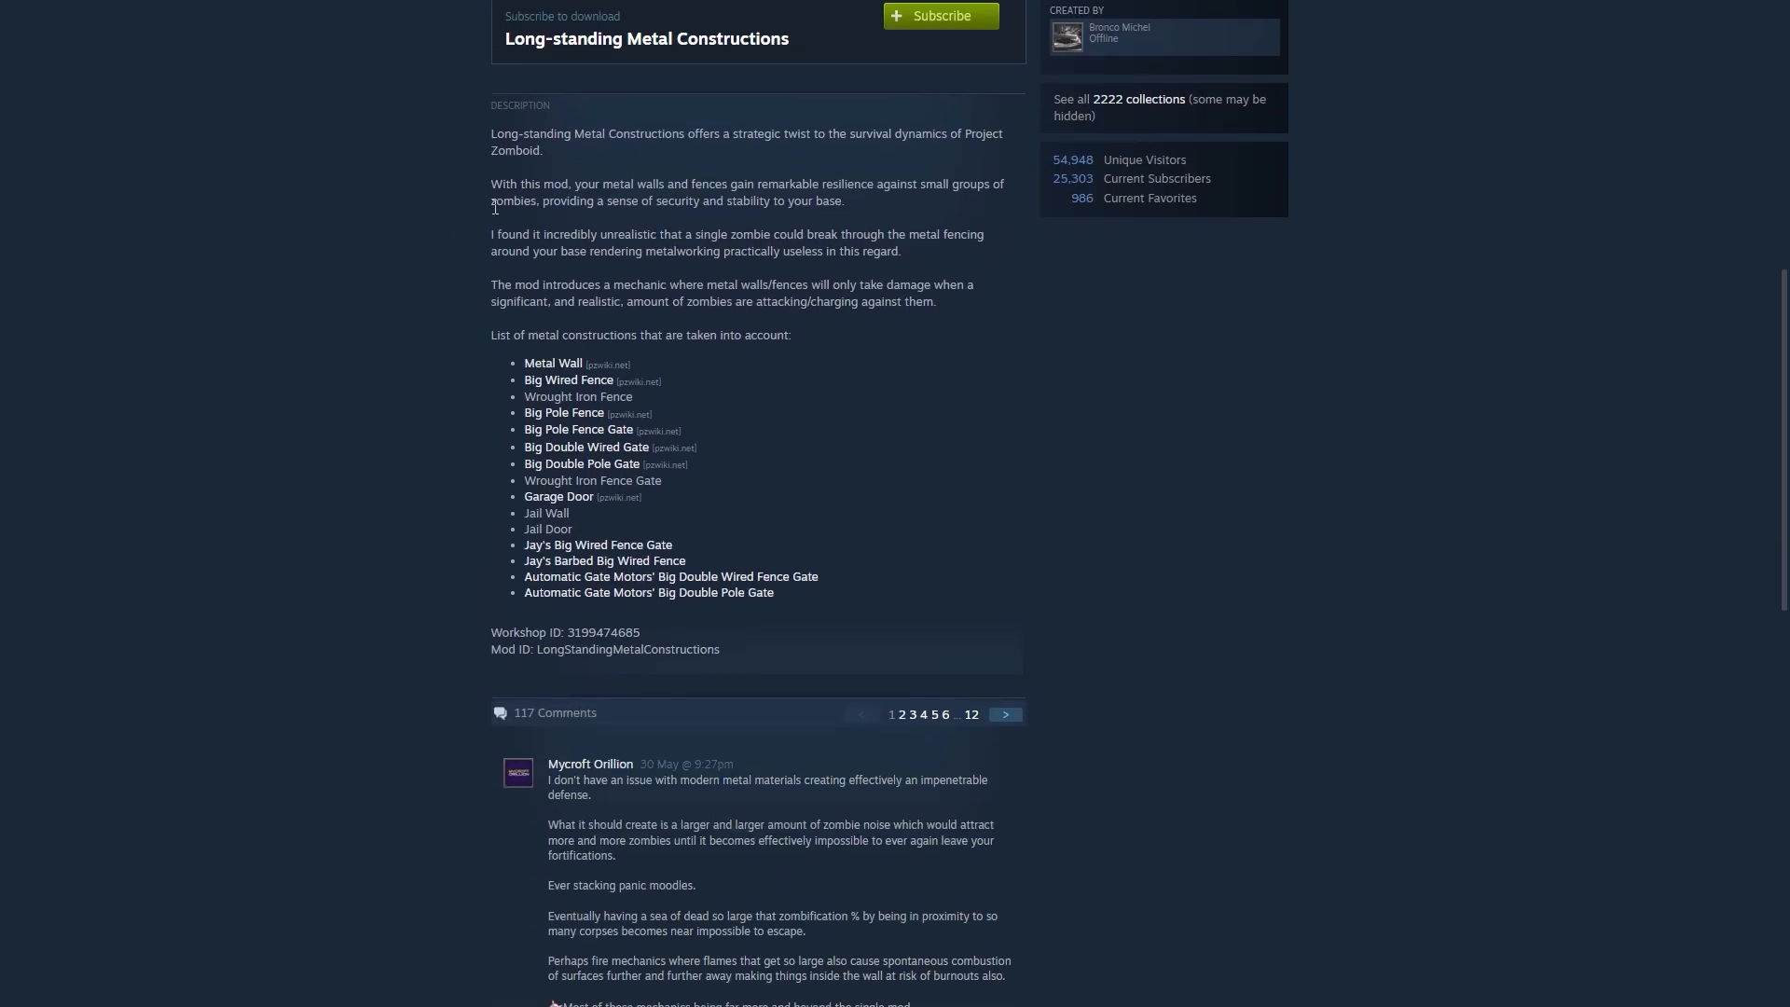
Select the Mod ID LongStandingMetalConstructions in the workshop description for copying
double_click(555, 649)
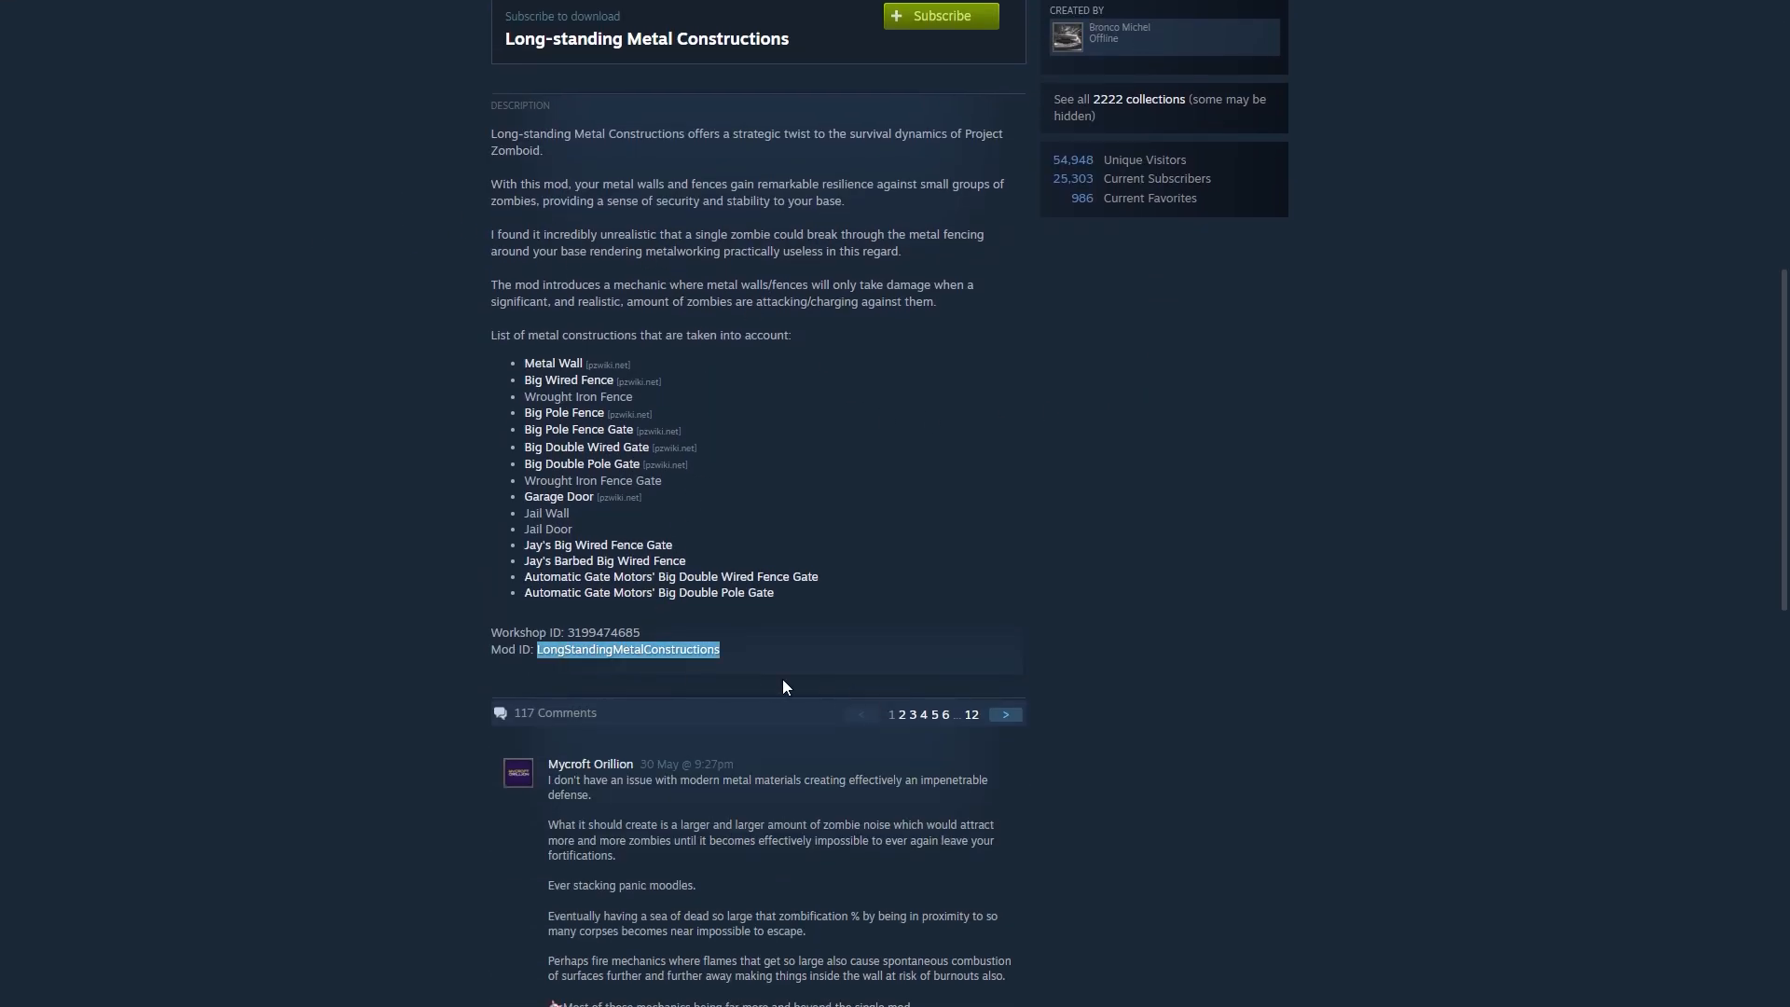
scroll(506, 417, "up", 1)
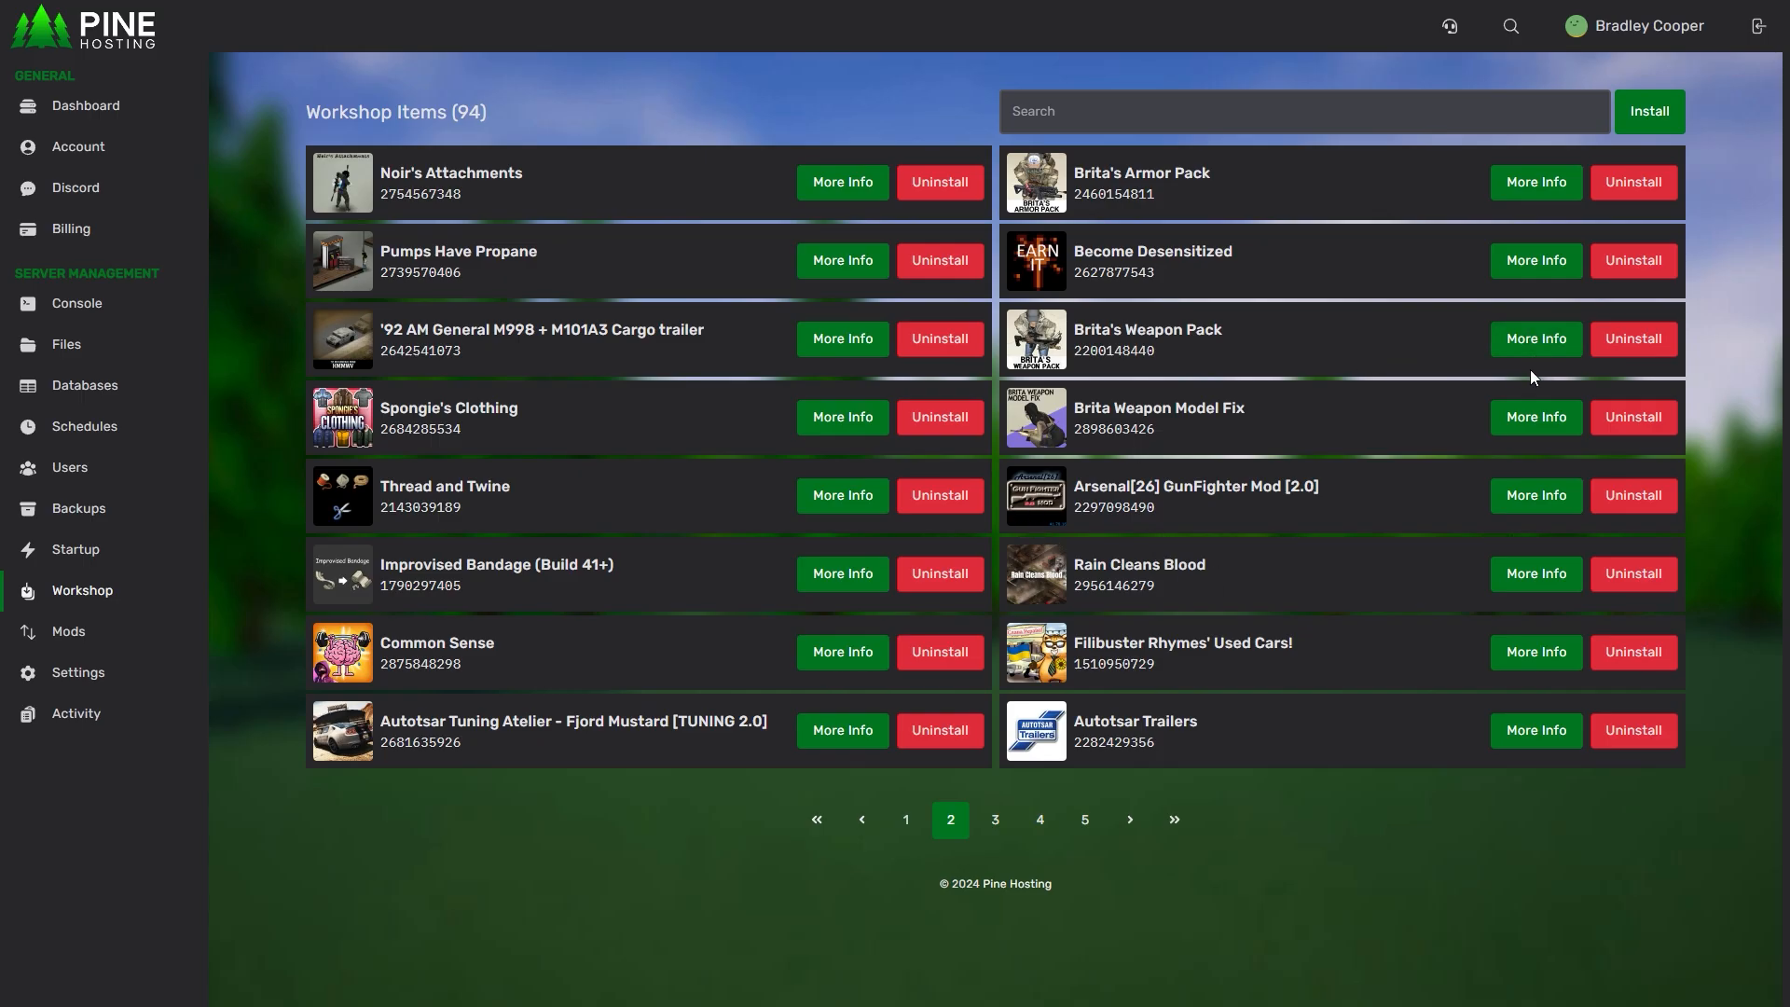
Enable the Brita mod inside Brita's Weapon Pack and leave its details
left_click(1531, 343)
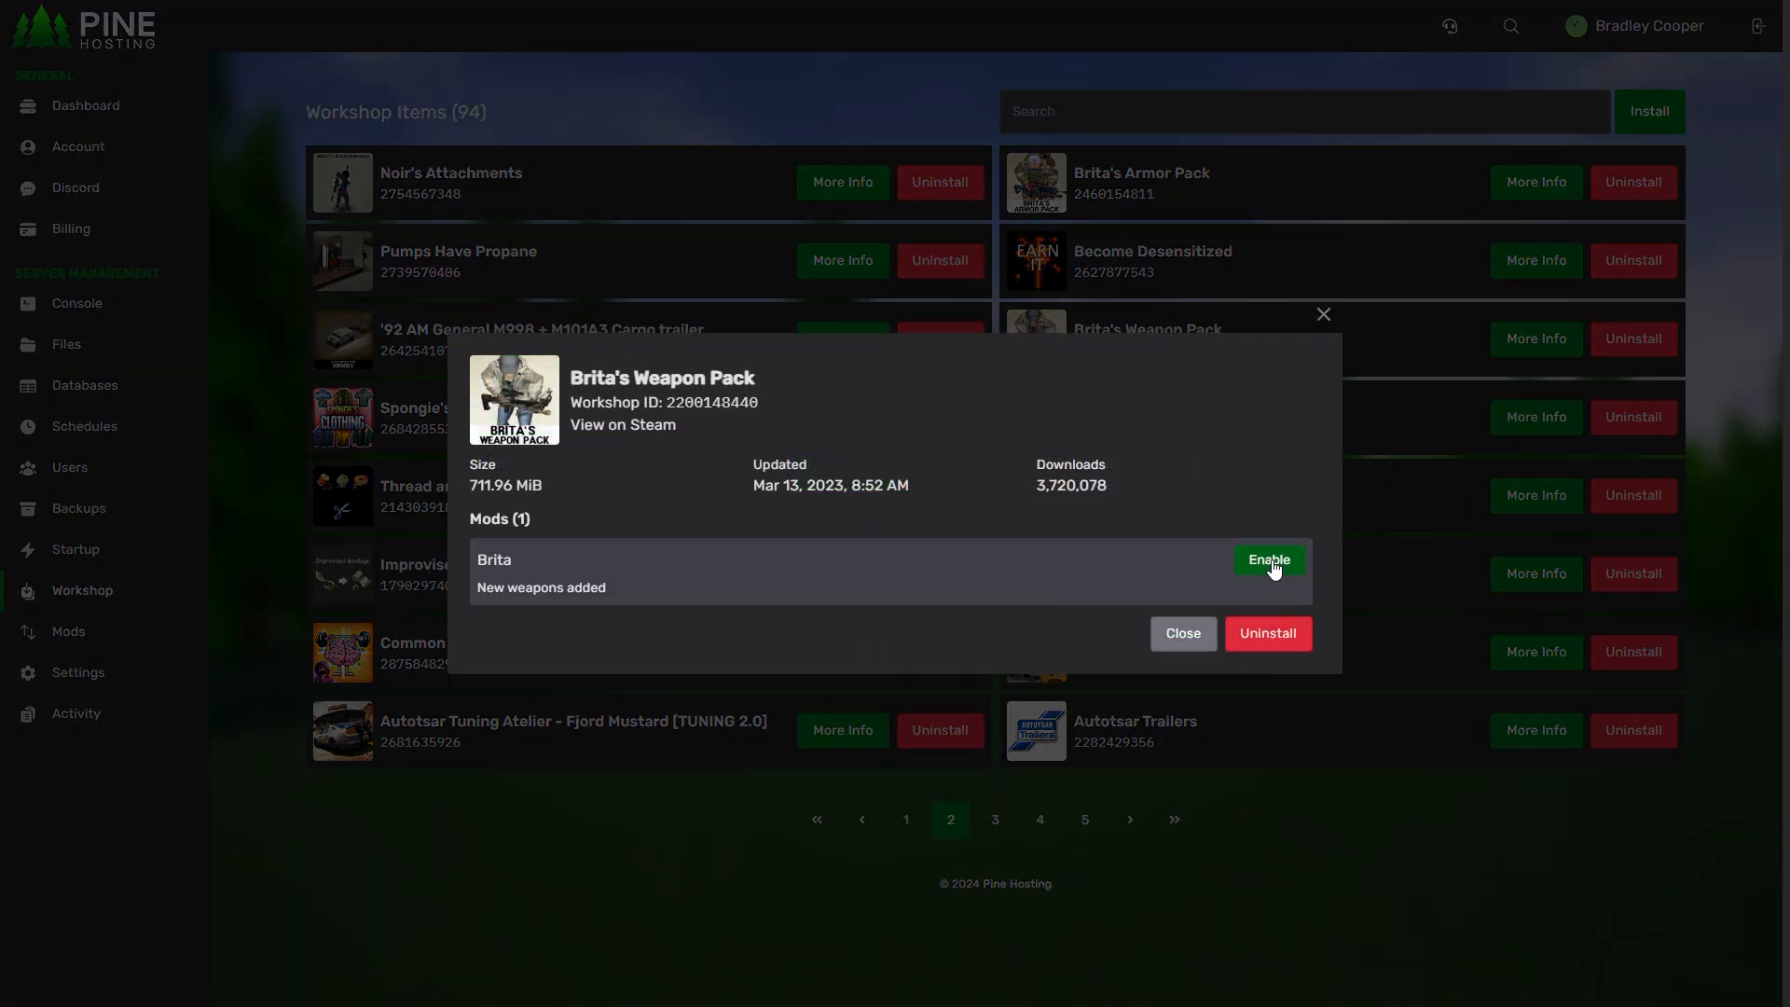
left_click(1272, 563)
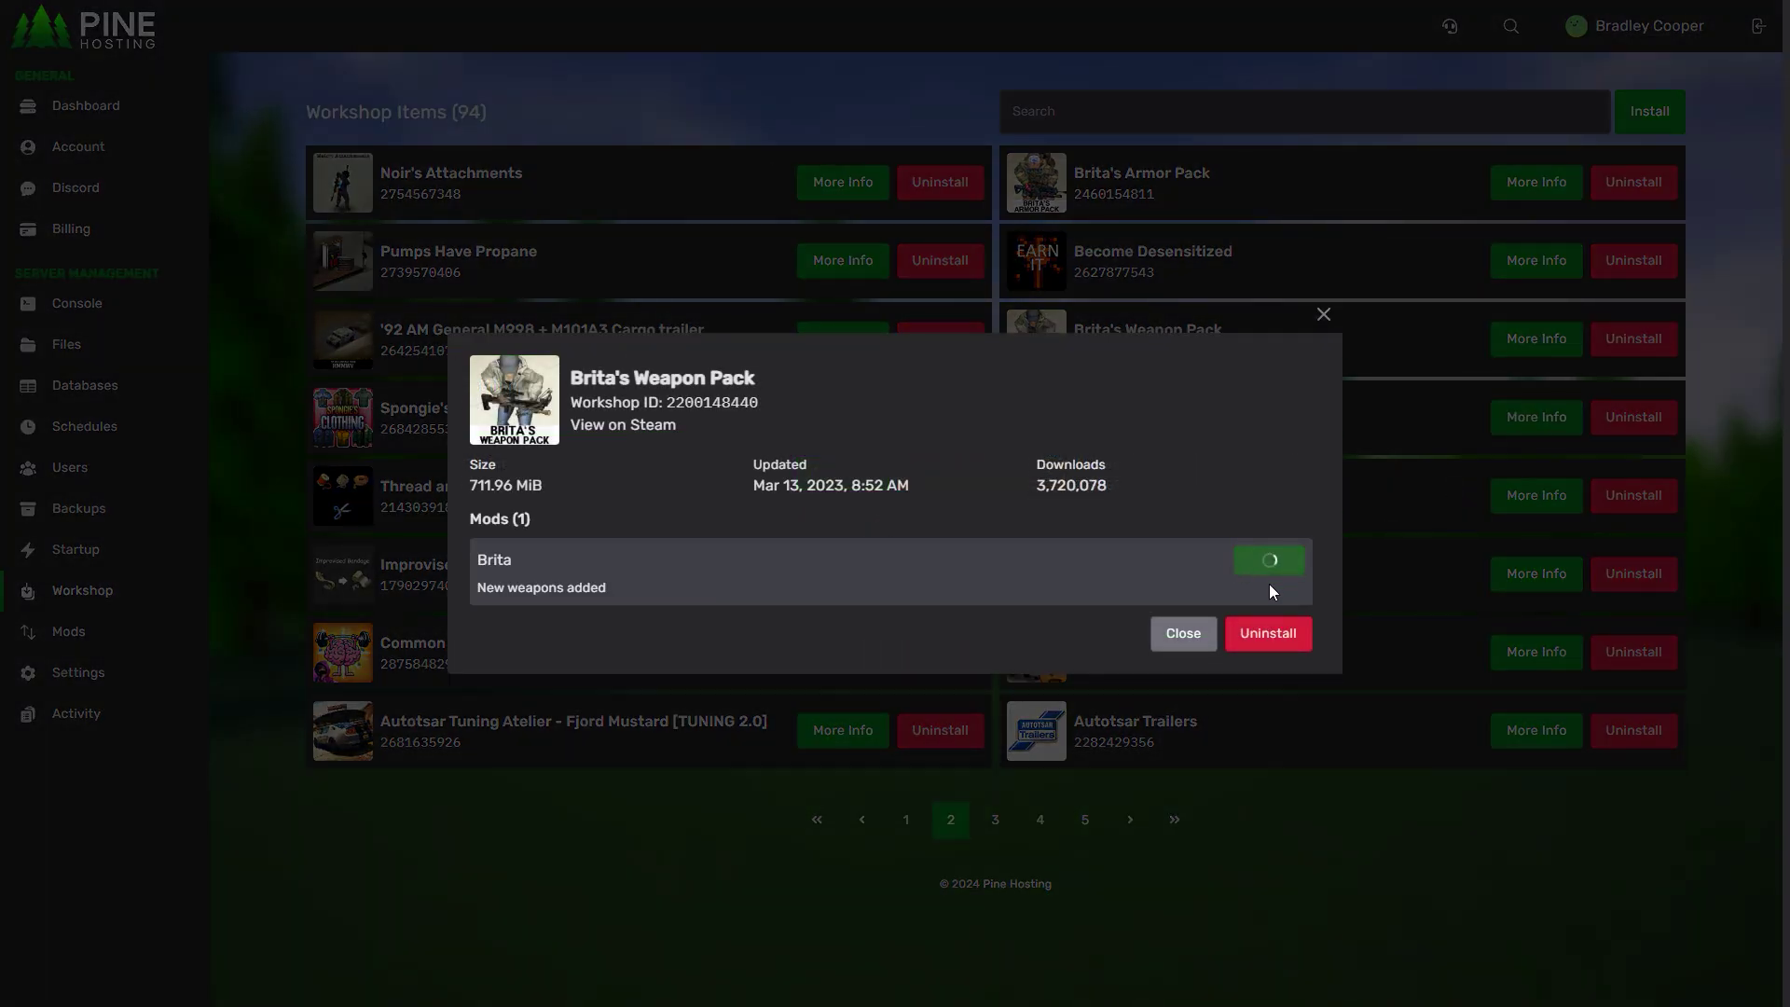
left_click(1189, 636)
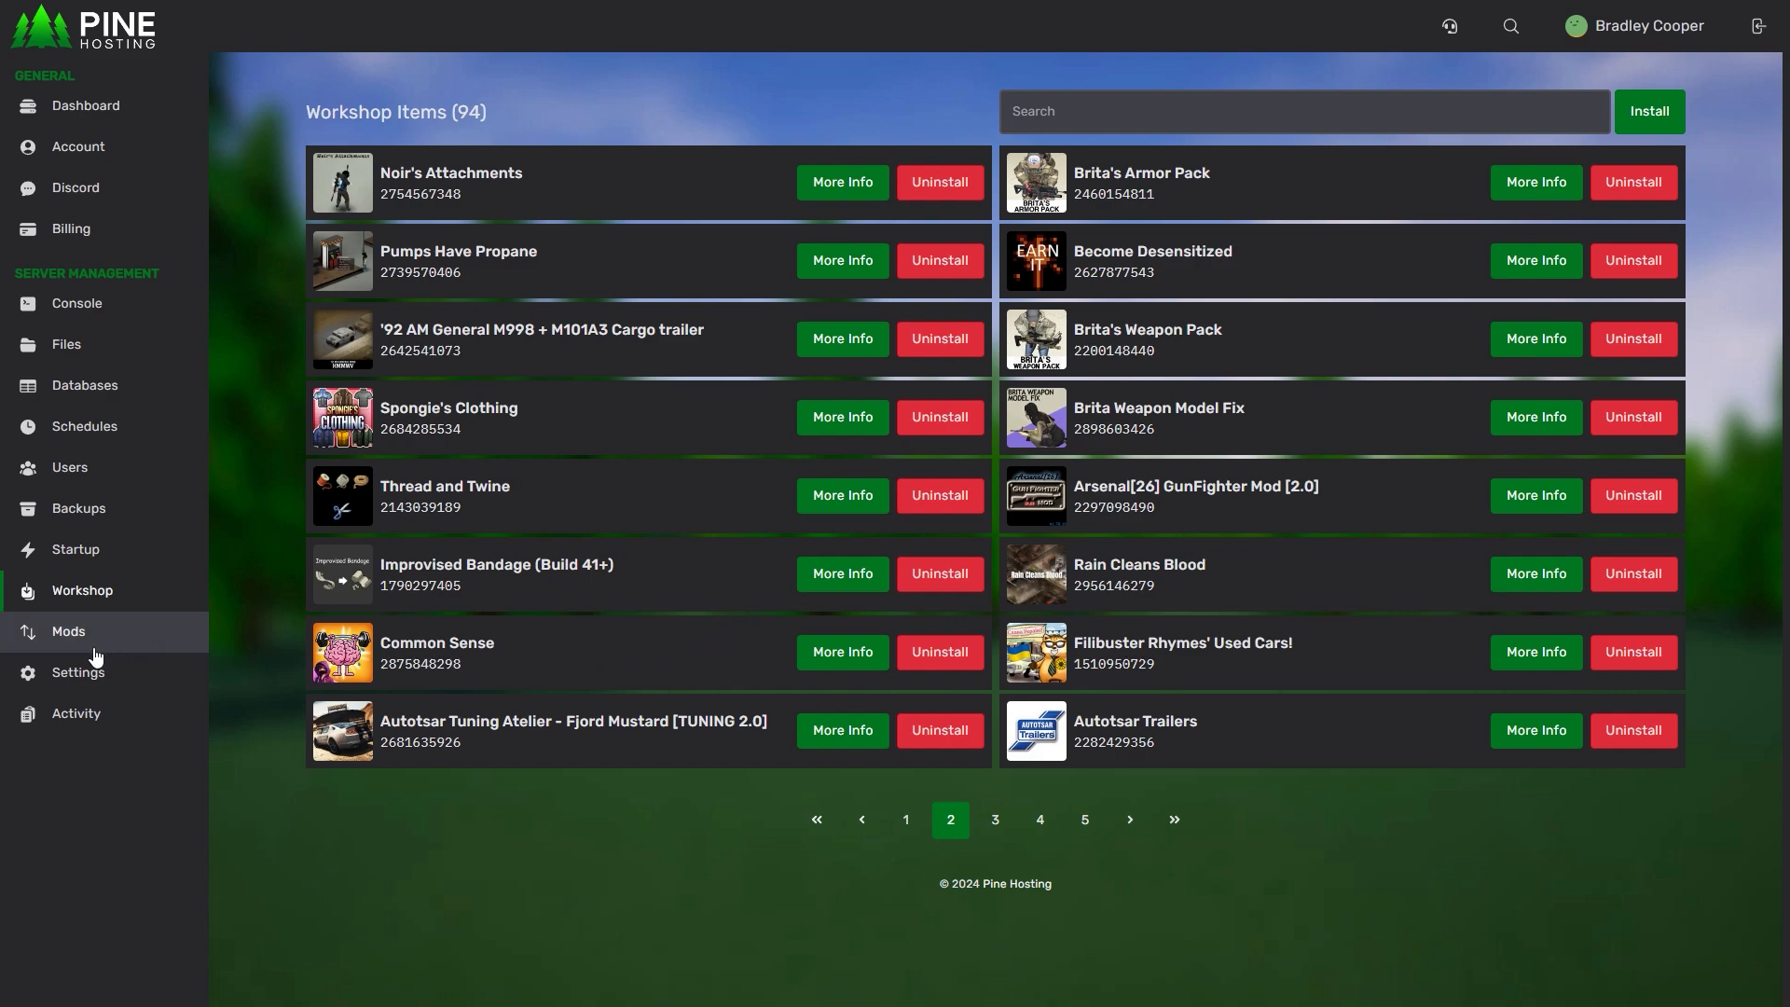
On the Mods page, start enabling mods by ID with LongStandingMetalConstructions pasted into the field
left_click(61, 637)
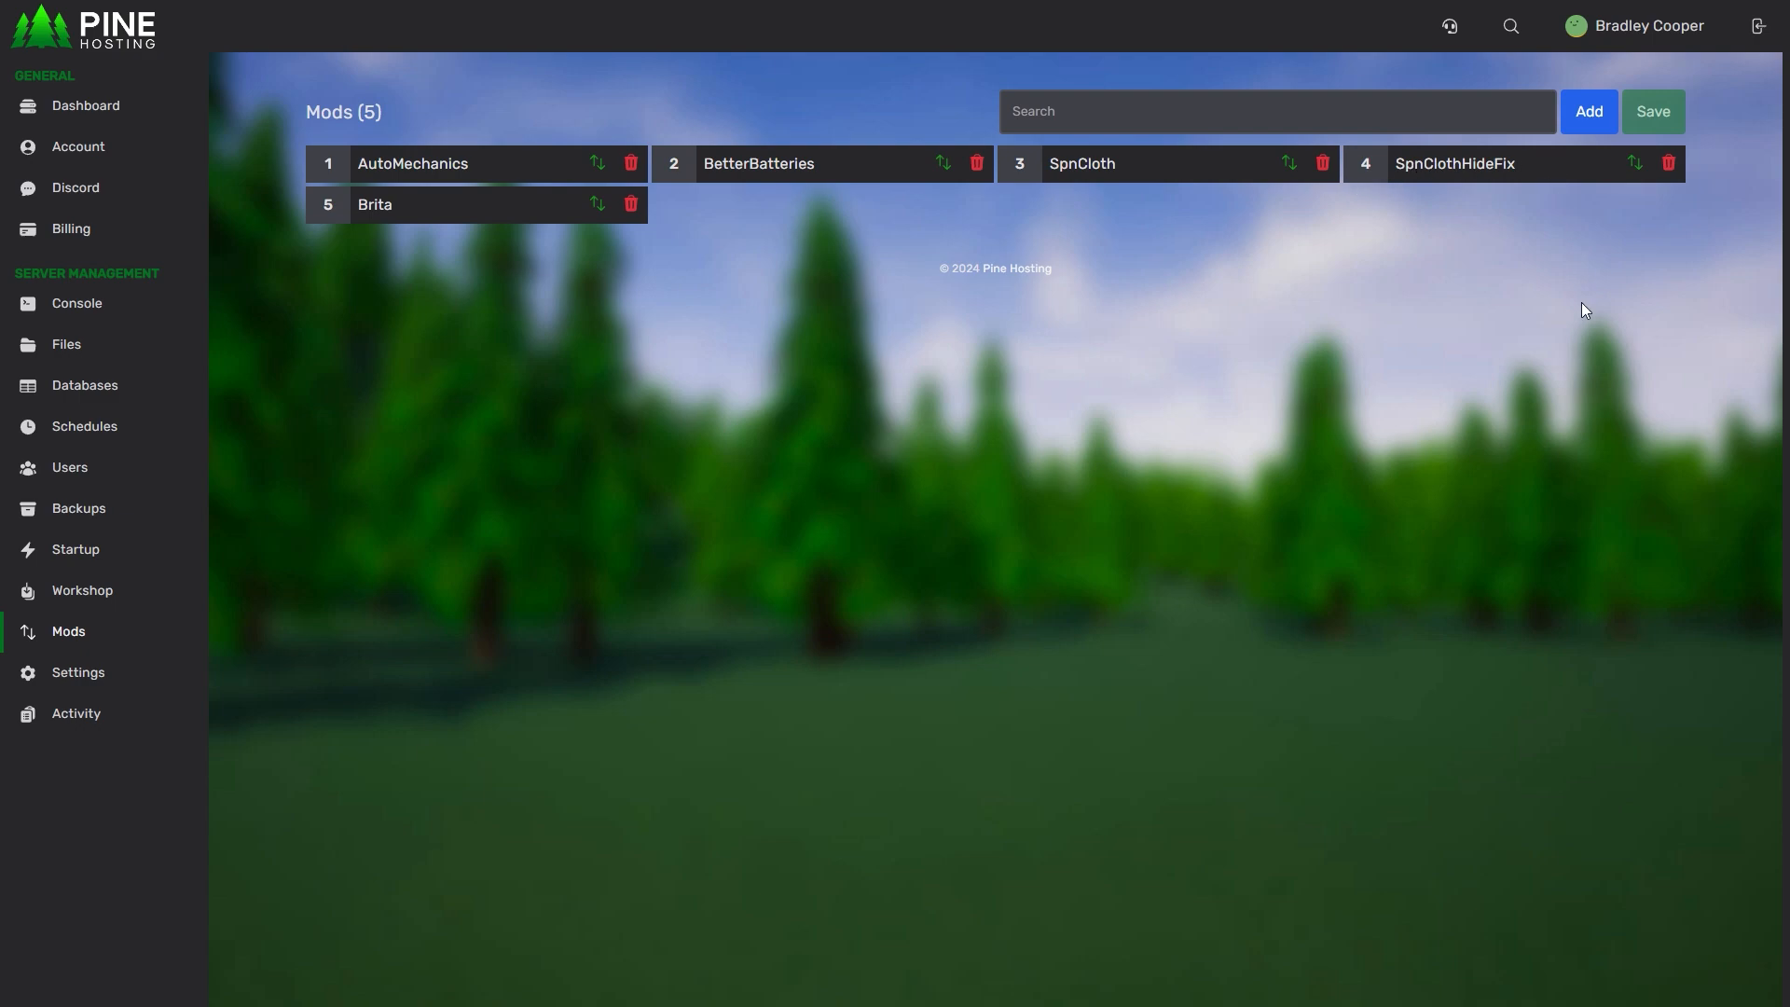
left_click(1590, 117)
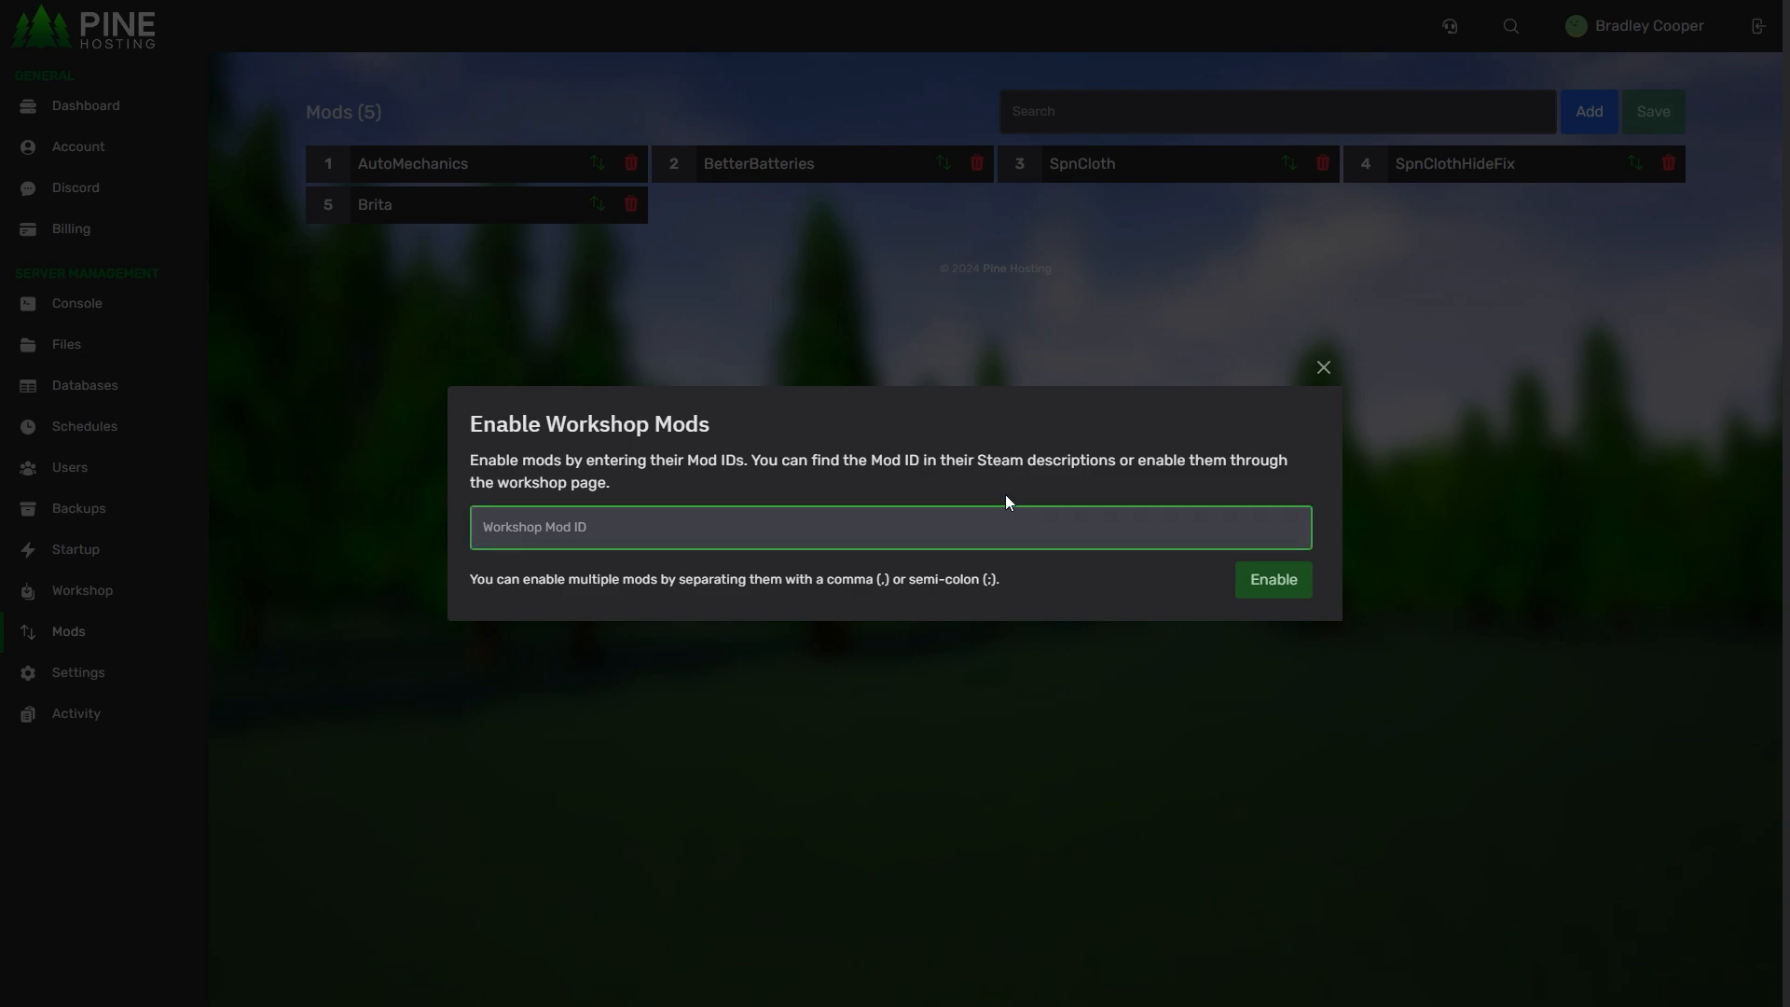
left_click(591, 520)
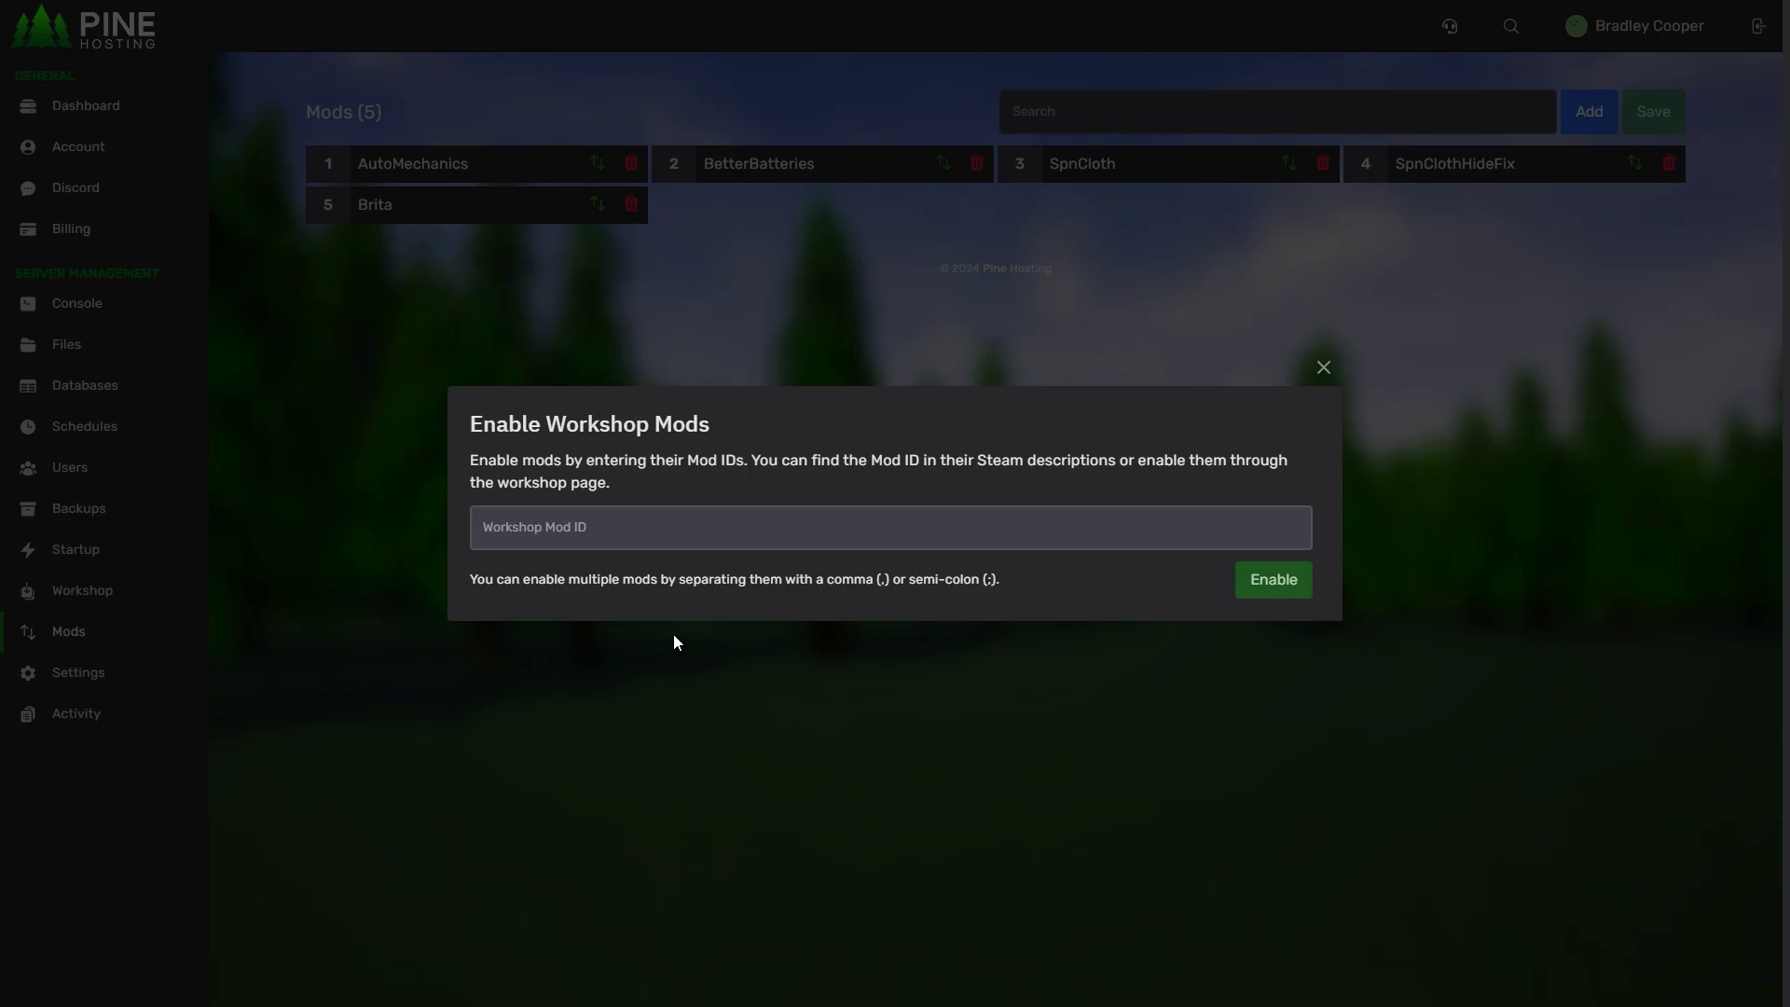
left_click(643, 528)
type("LongStandingMetalConstructions")
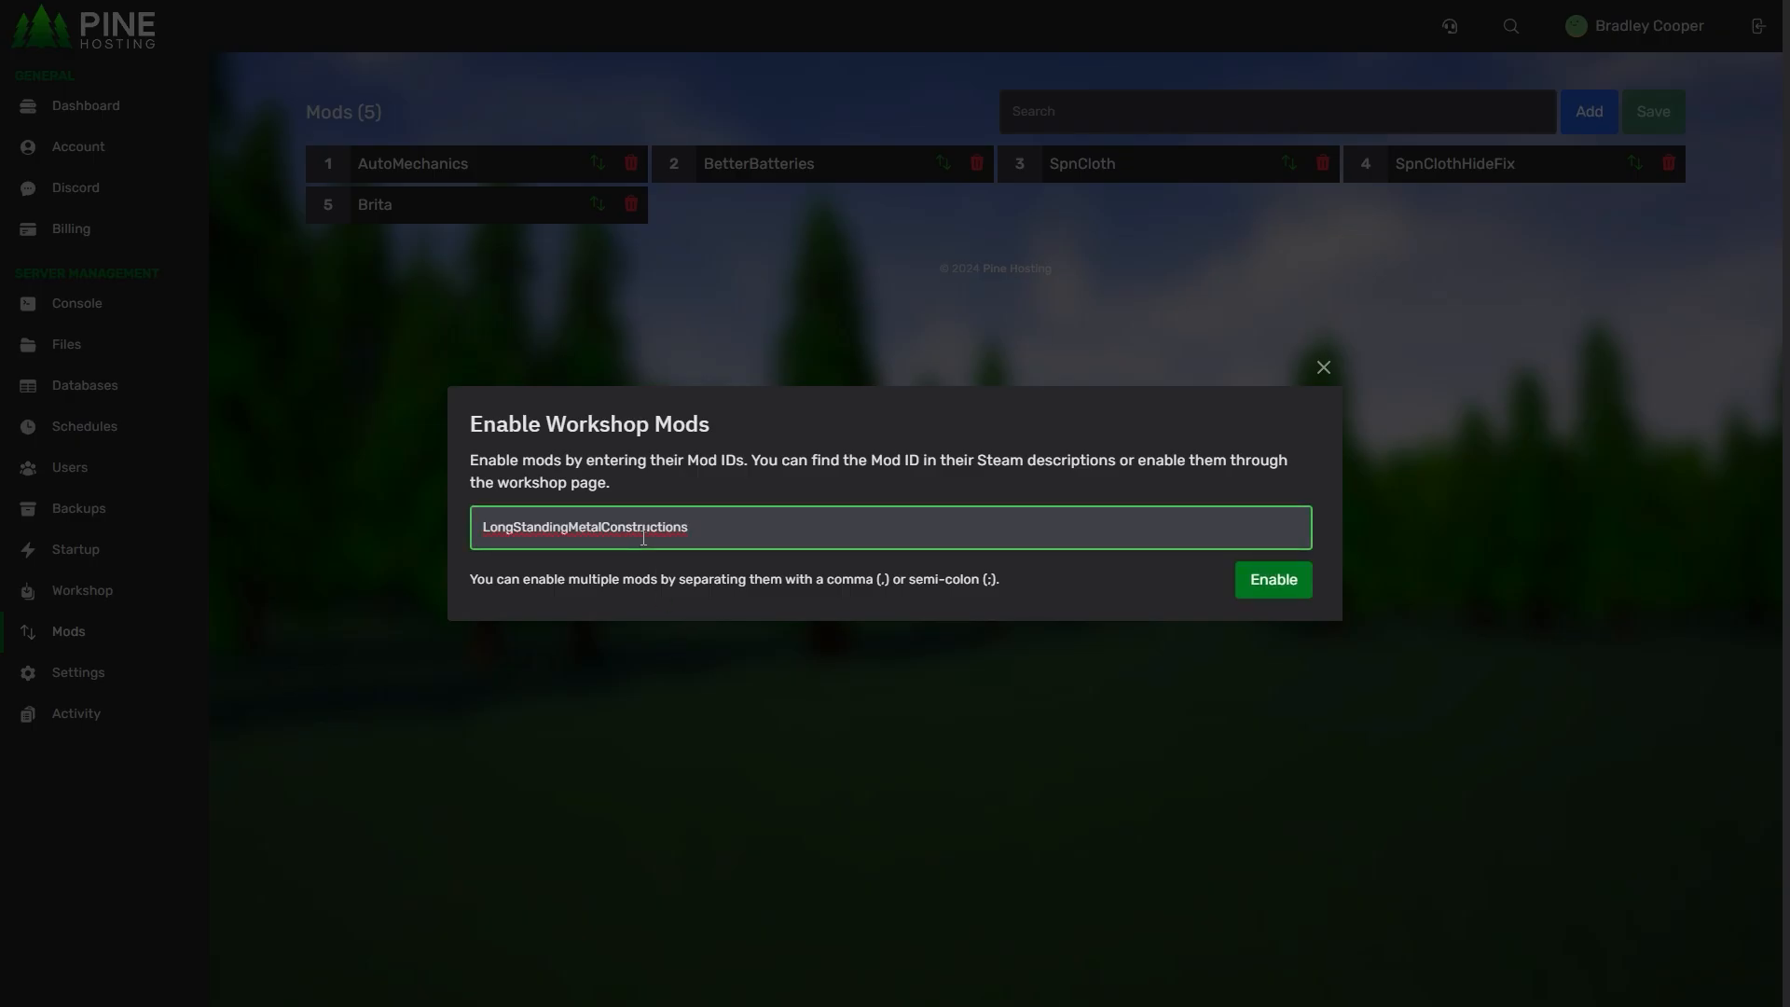
type("PineHostingMod2;TestMod5")
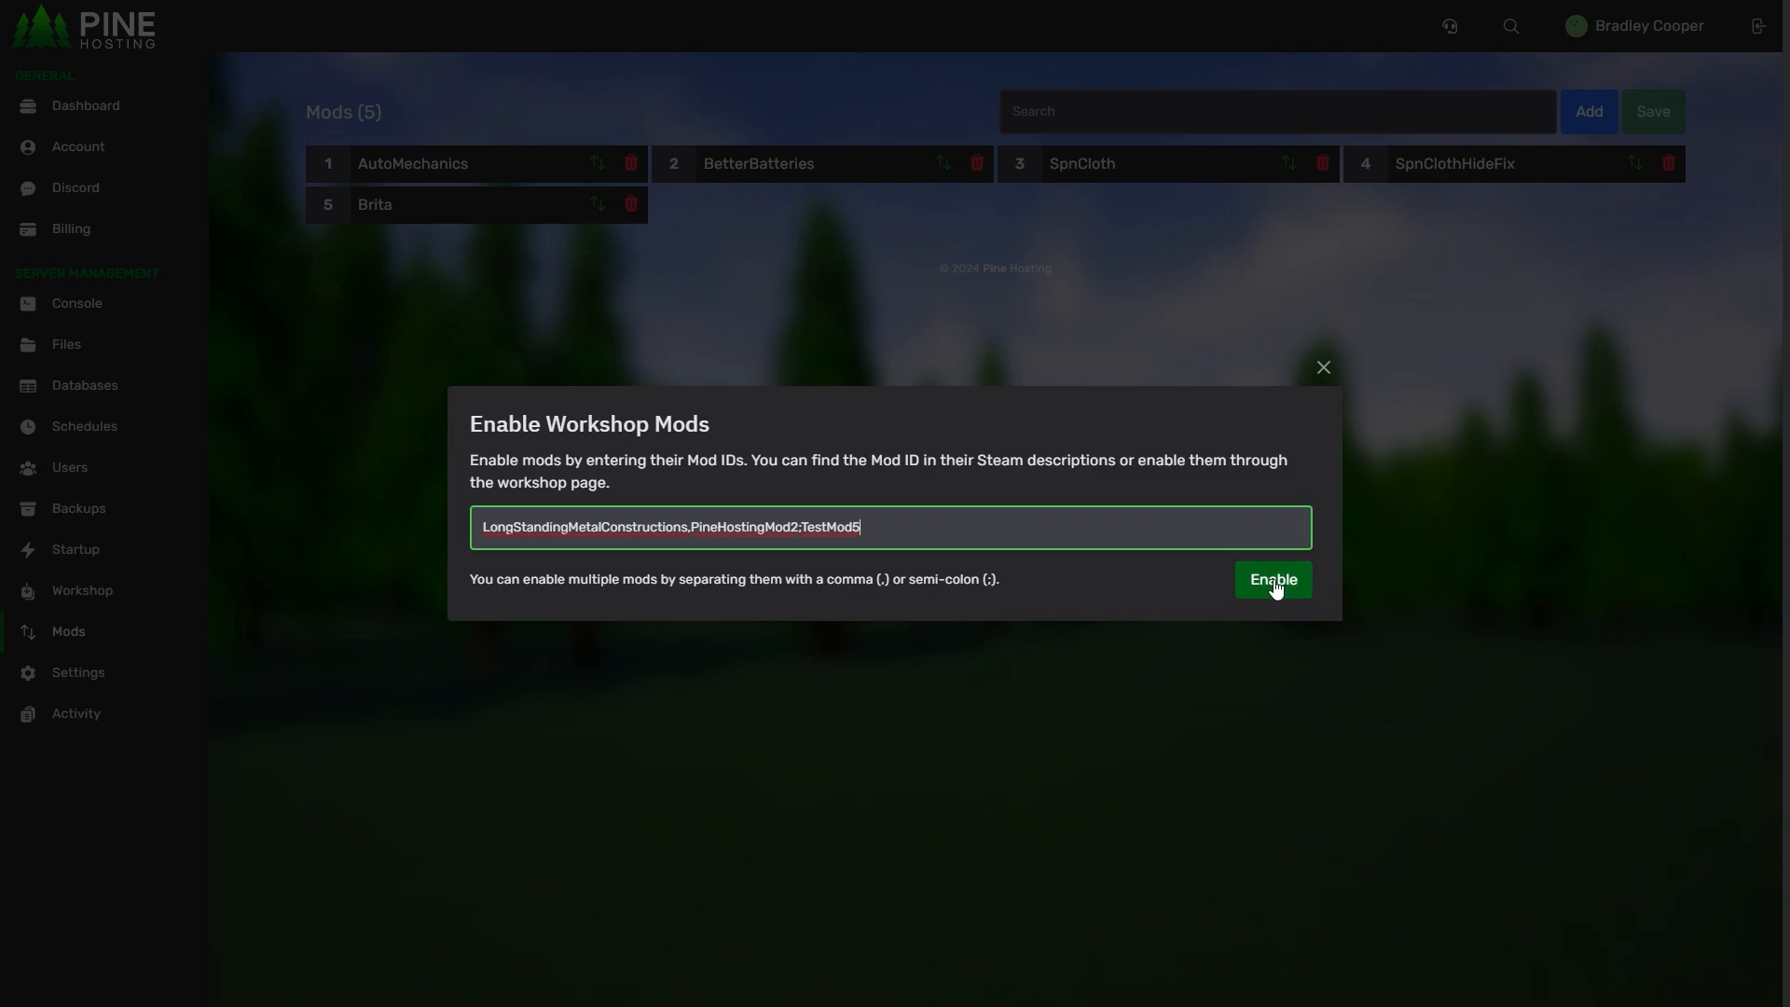
Enable LongStandingMetalConstructions, PineHostingMod2 and TestMod5, bringing the mod list to eight
left_click(1278, 584)
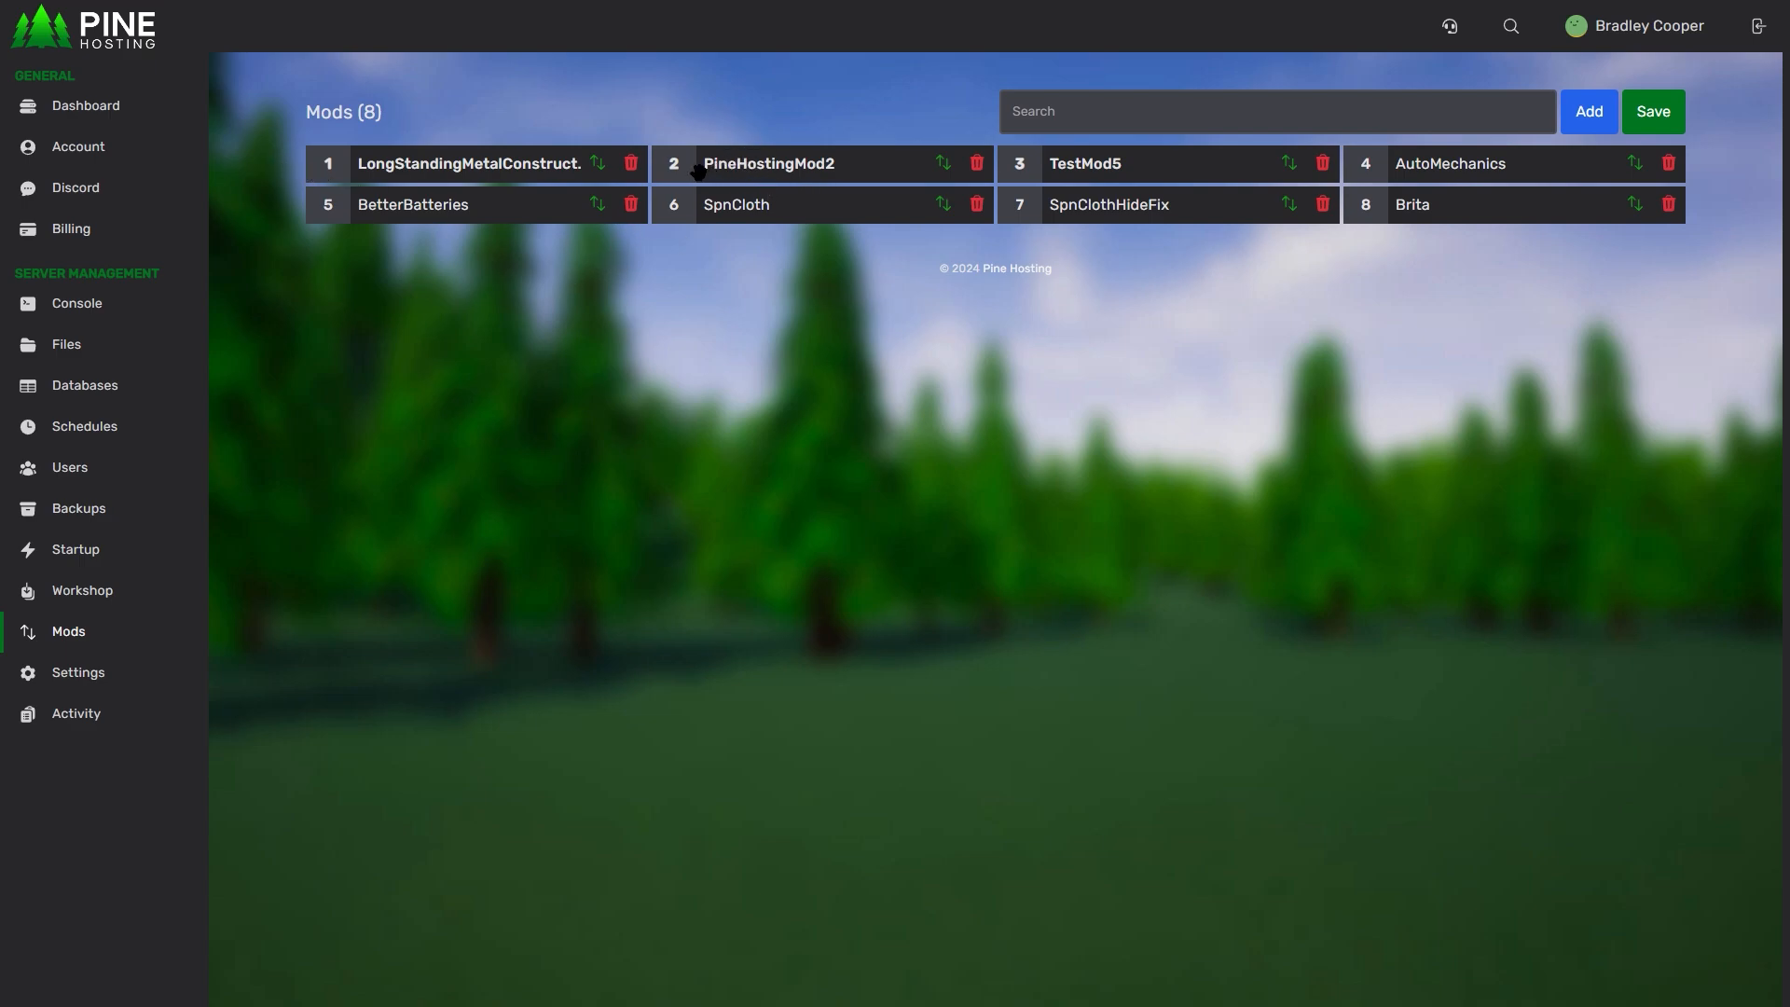
Move PineHostingMod2 to the last slot and set Brita's load position to 2
mouse_move(700, 160)
left_mouse_down()
mouse_move(1257, 175)
mouse_move(1418, 202)
left_mouse_up()
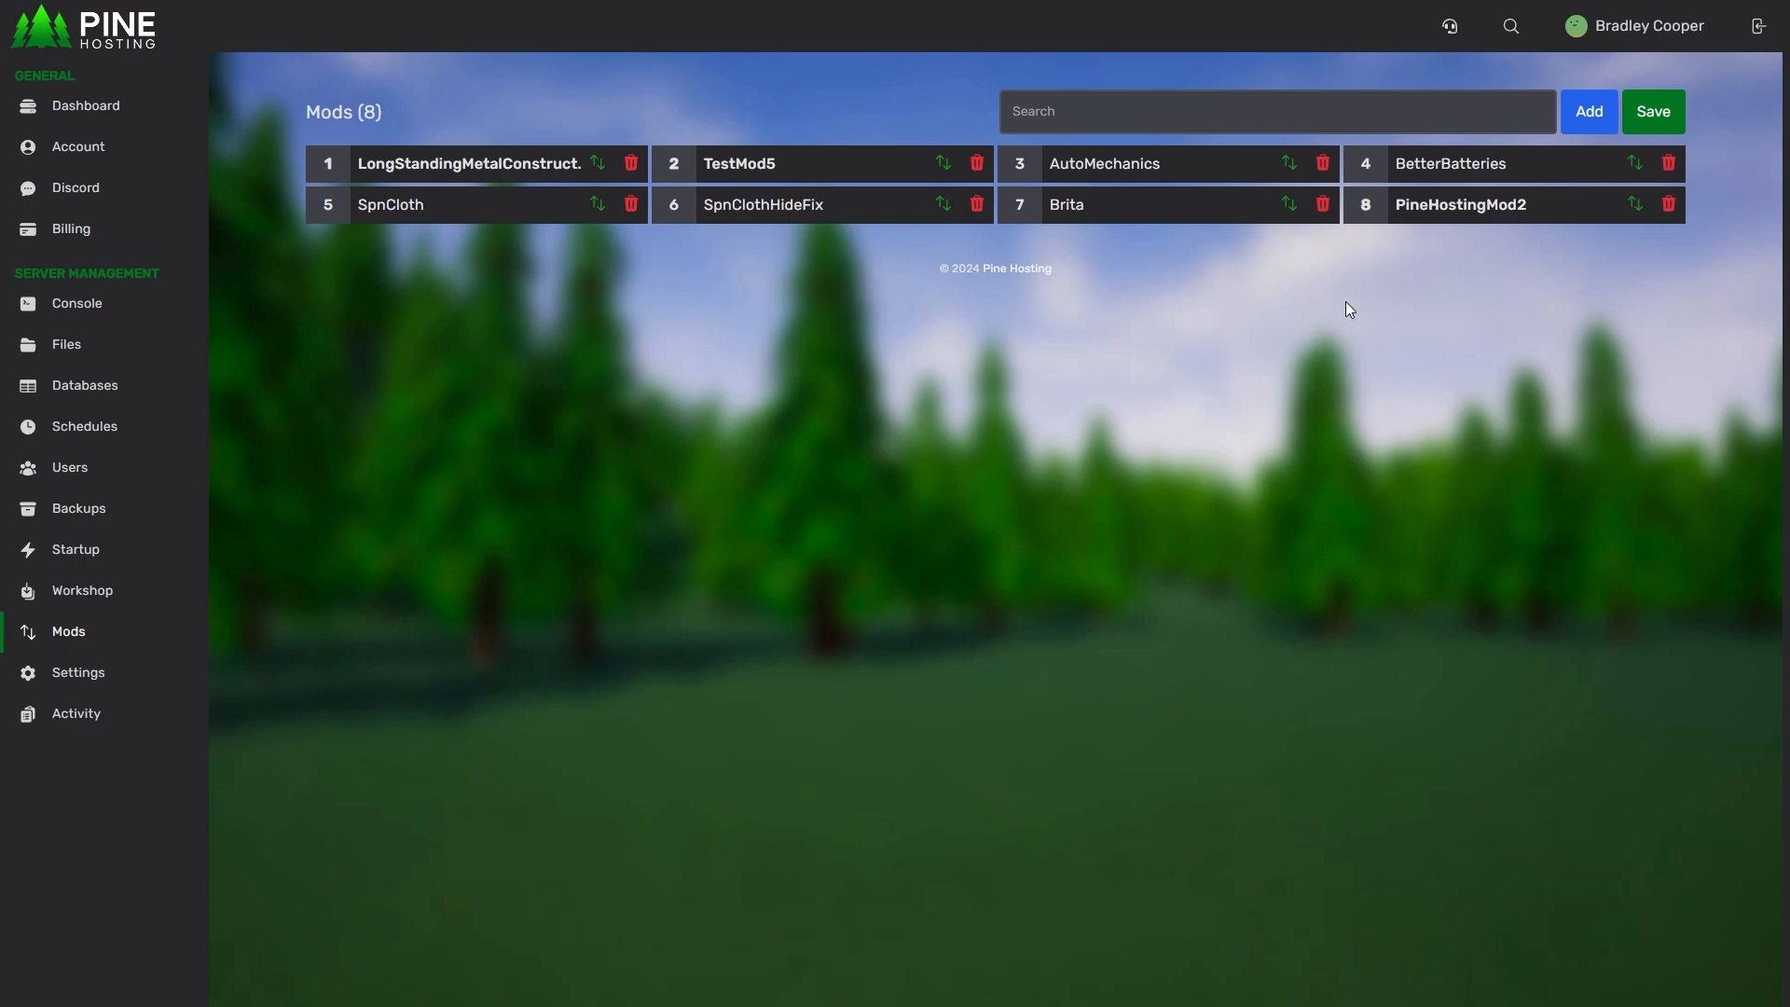
left_click(1289, 204)
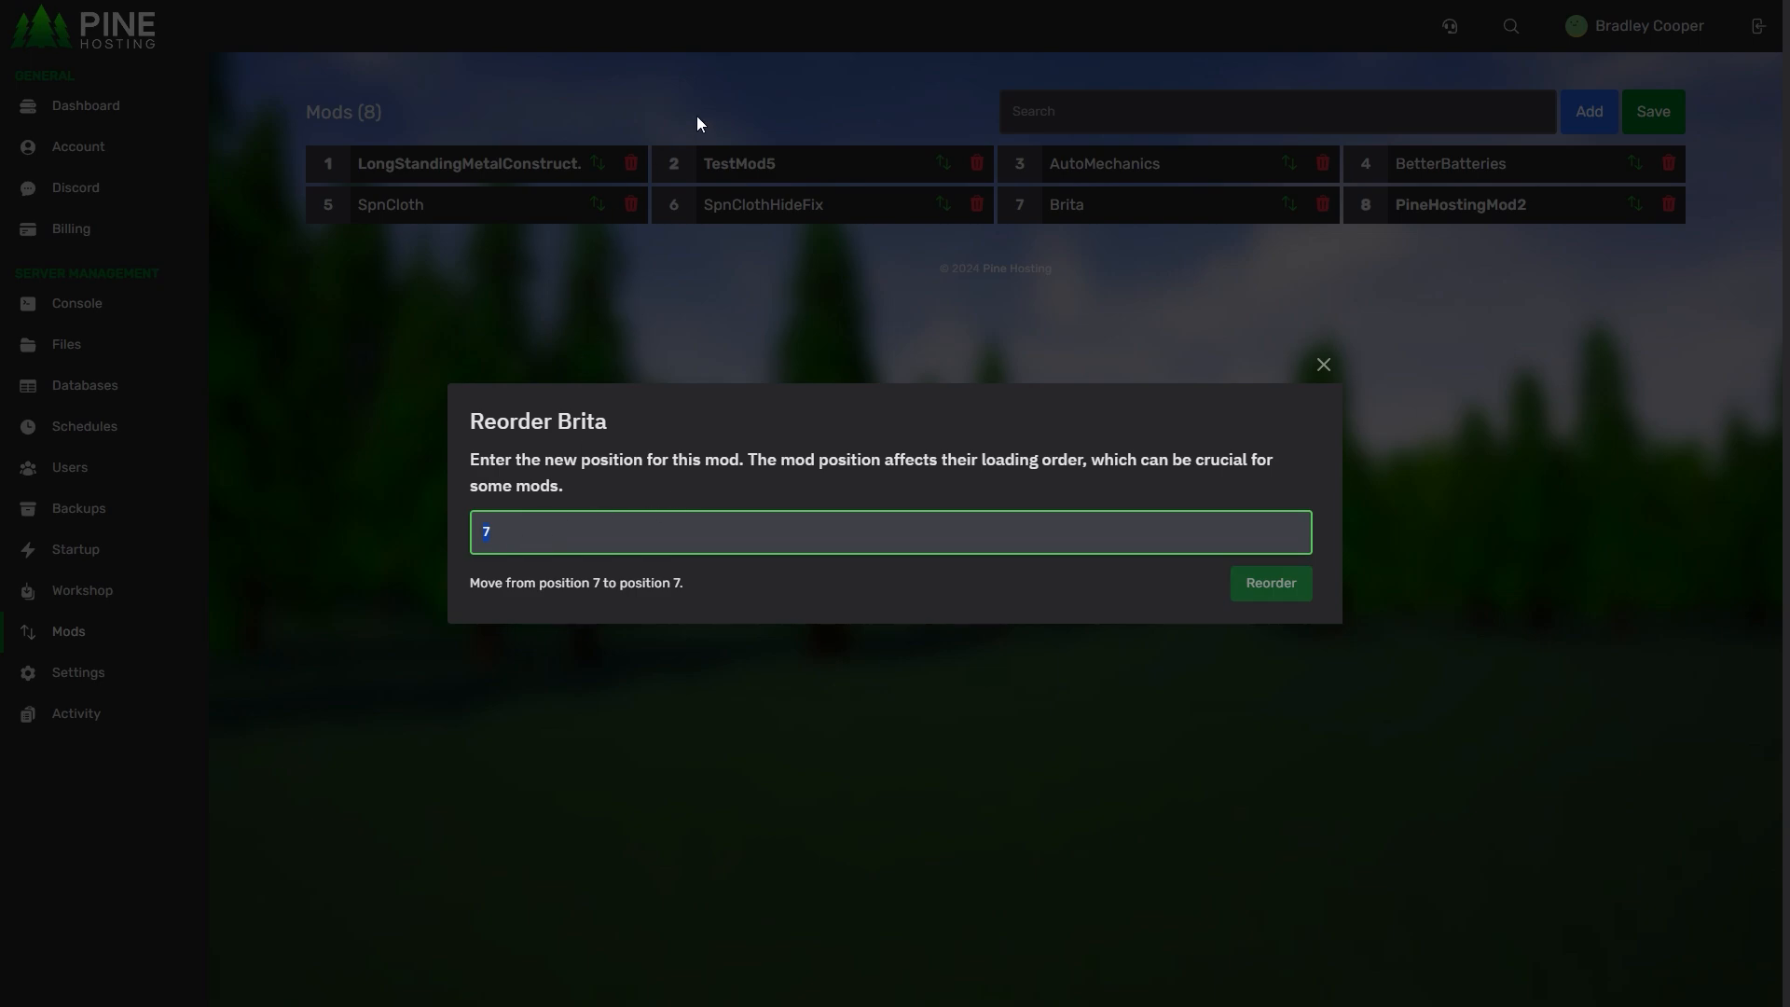
type("2")
left_click(1268, 583)
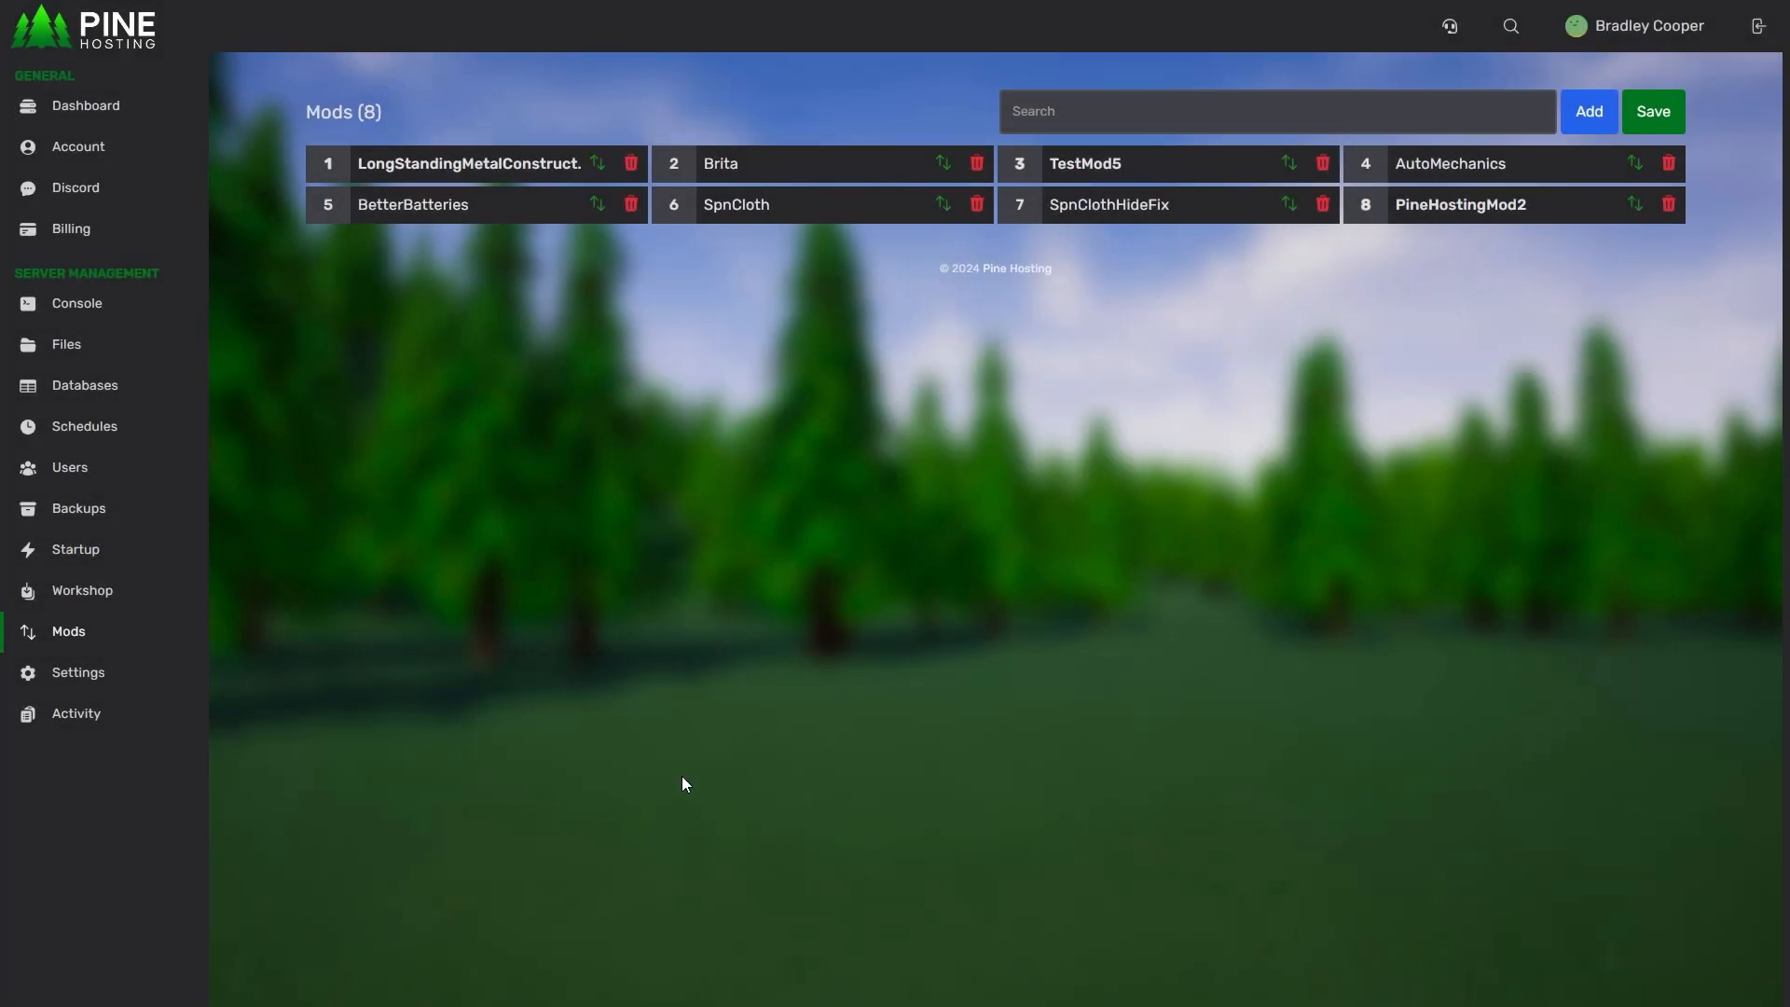
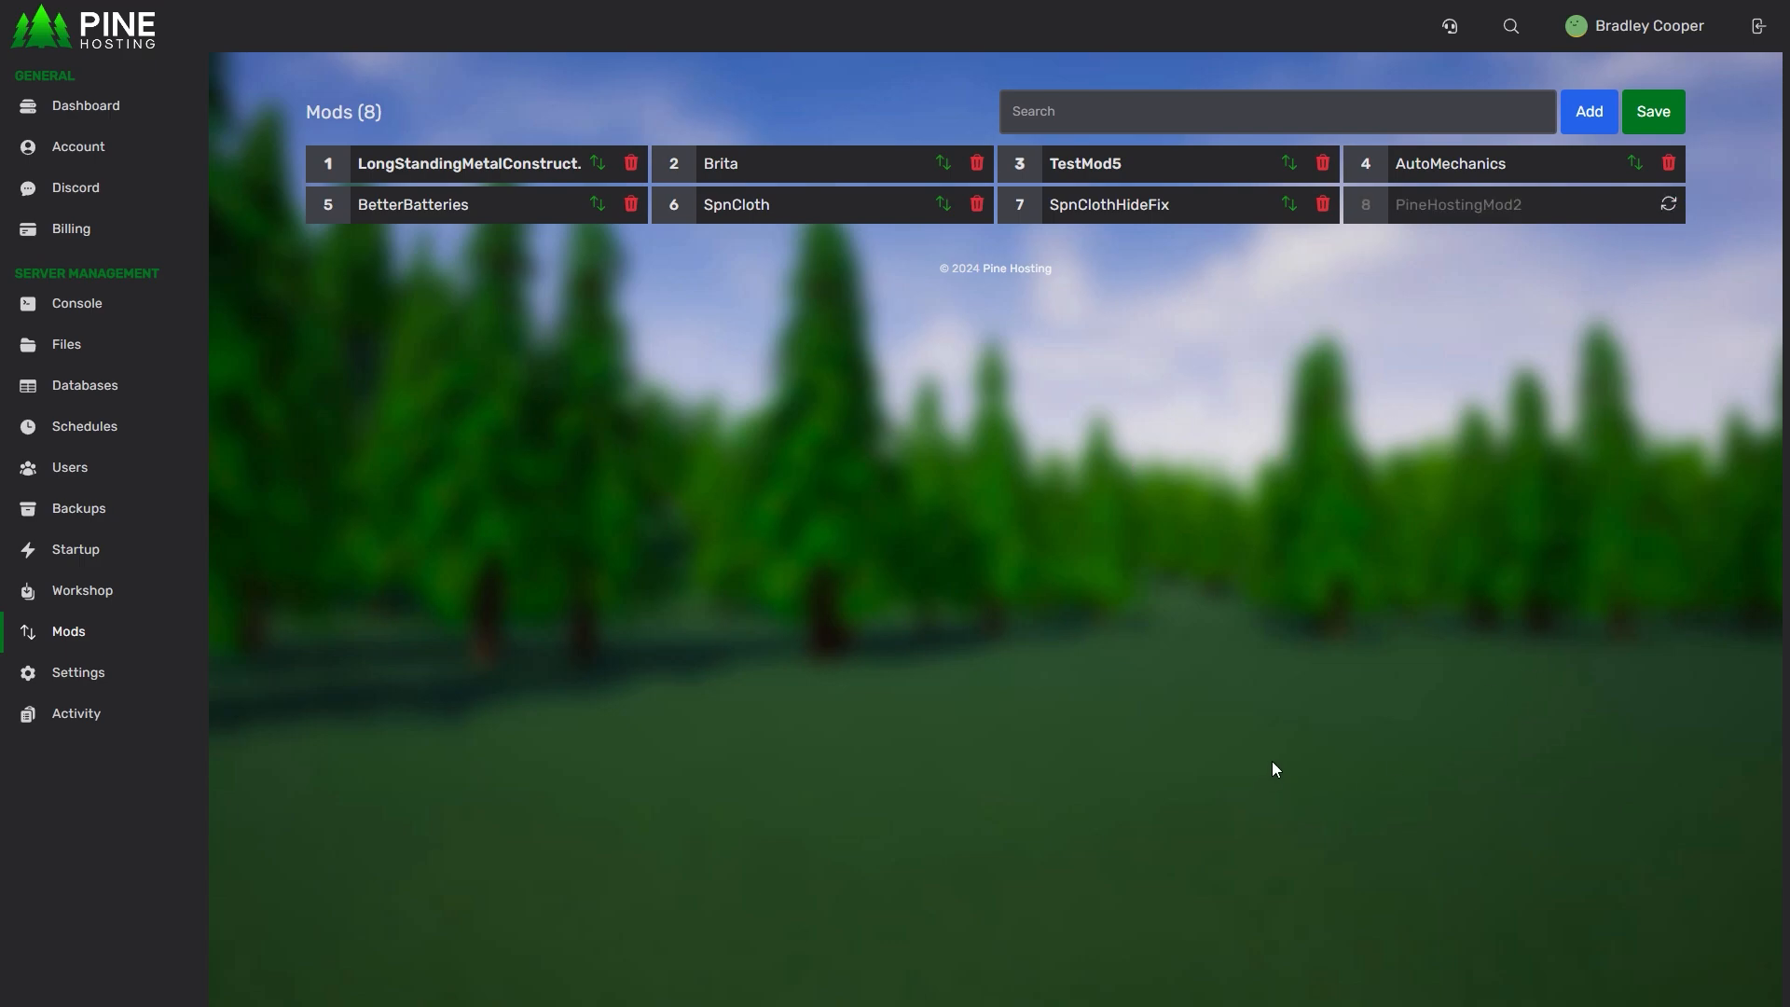
Mark PineHostingMod2 for removal, move LongStandingMetalConstruction to seventh place, and save the list
left_click(1669, 206)
left_click(1667, 206)
left_click_drag(416, 163, 1067, 210)
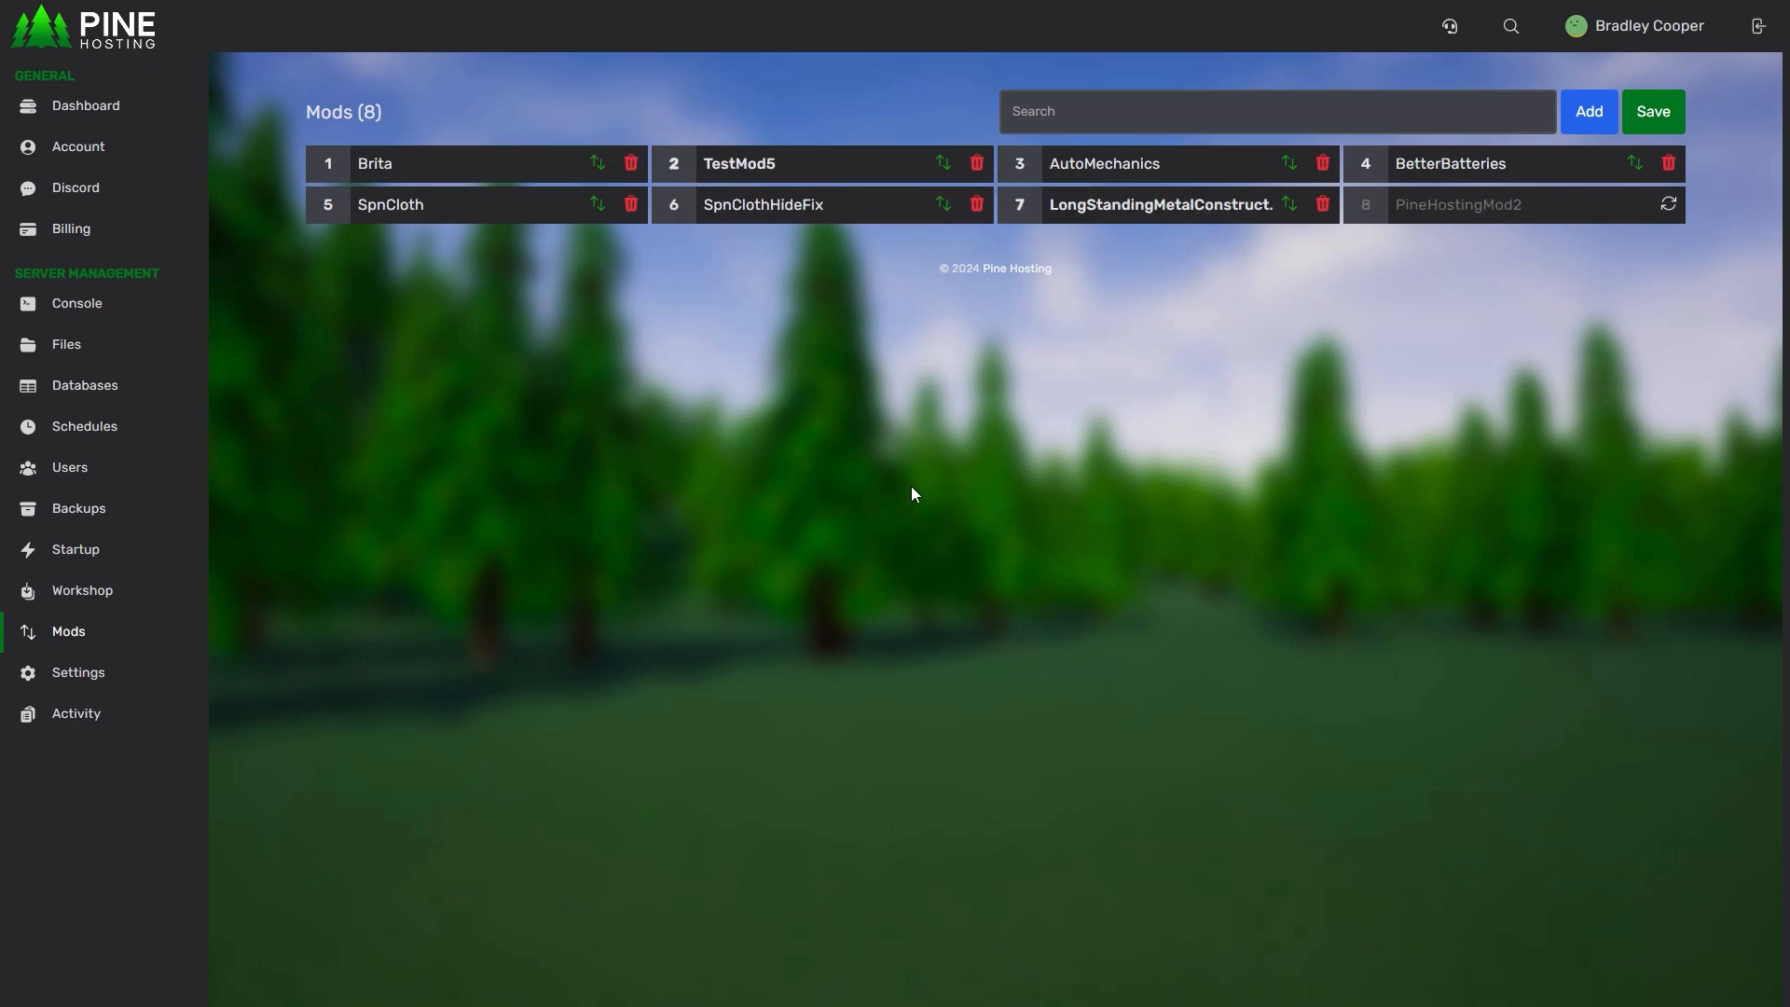
left_click(1657, 117)
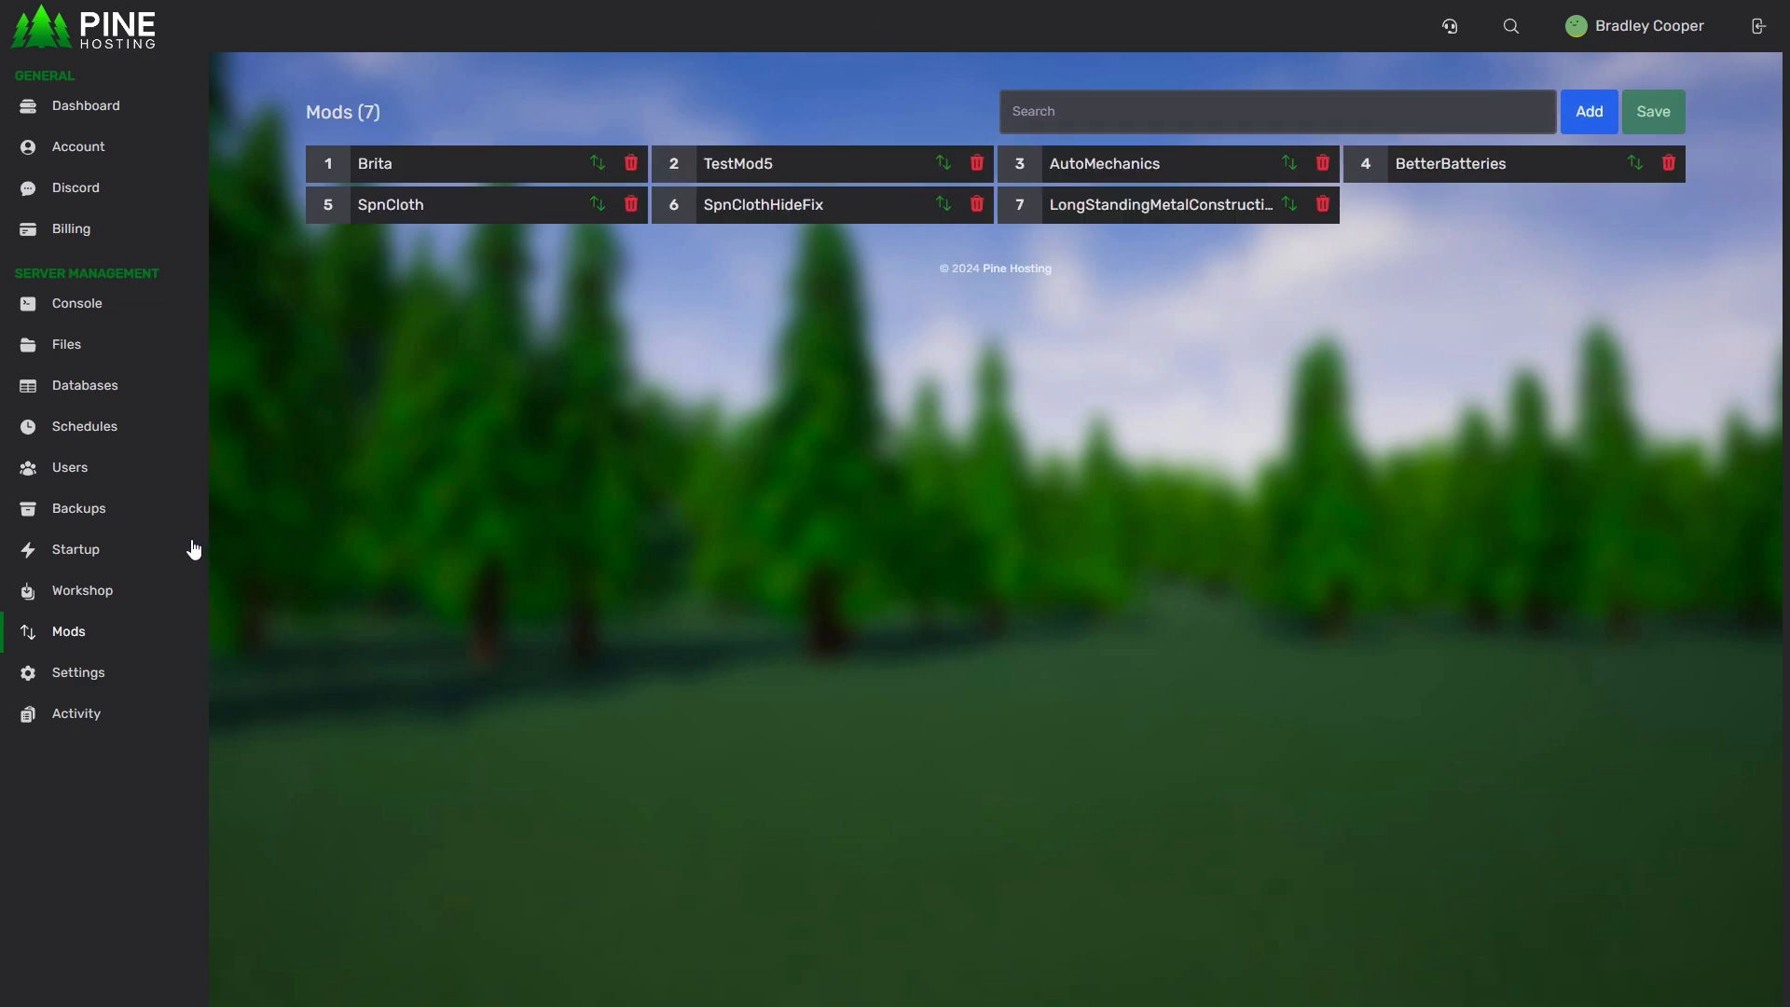
Uninstall the Checkpoint North Muldraugh and Basements items from the workshop list
left_click(84, 592)
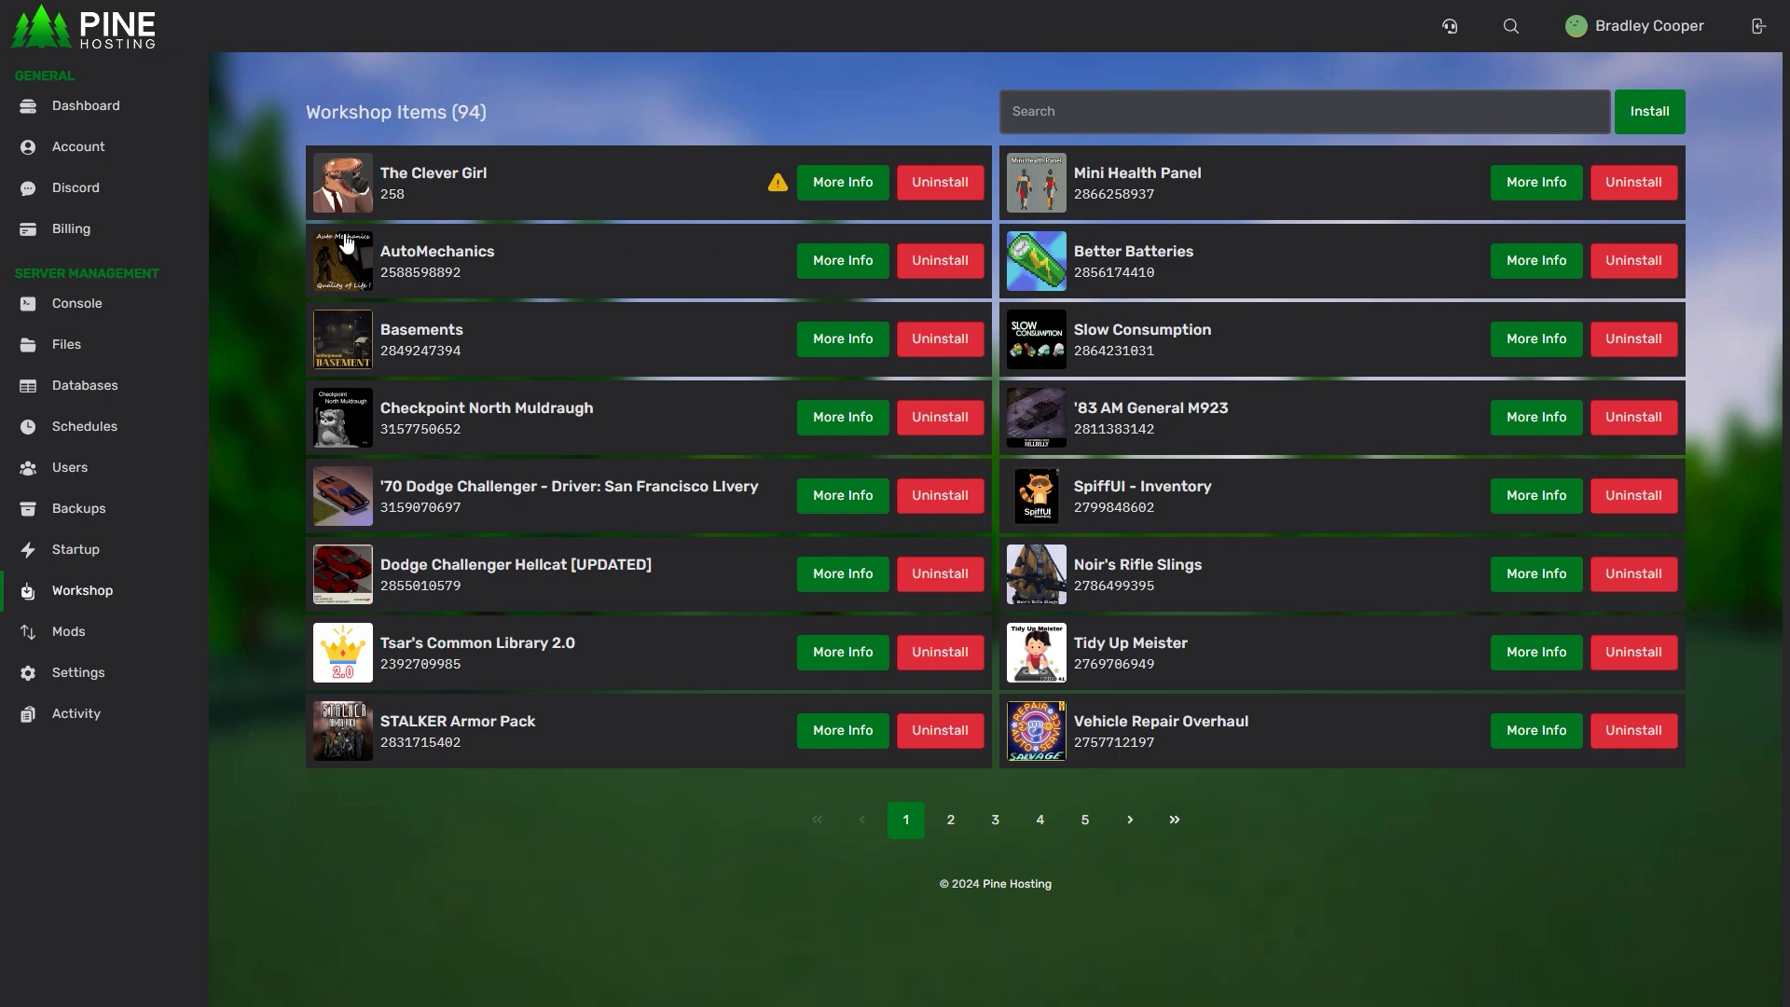
left_click(941, 418)
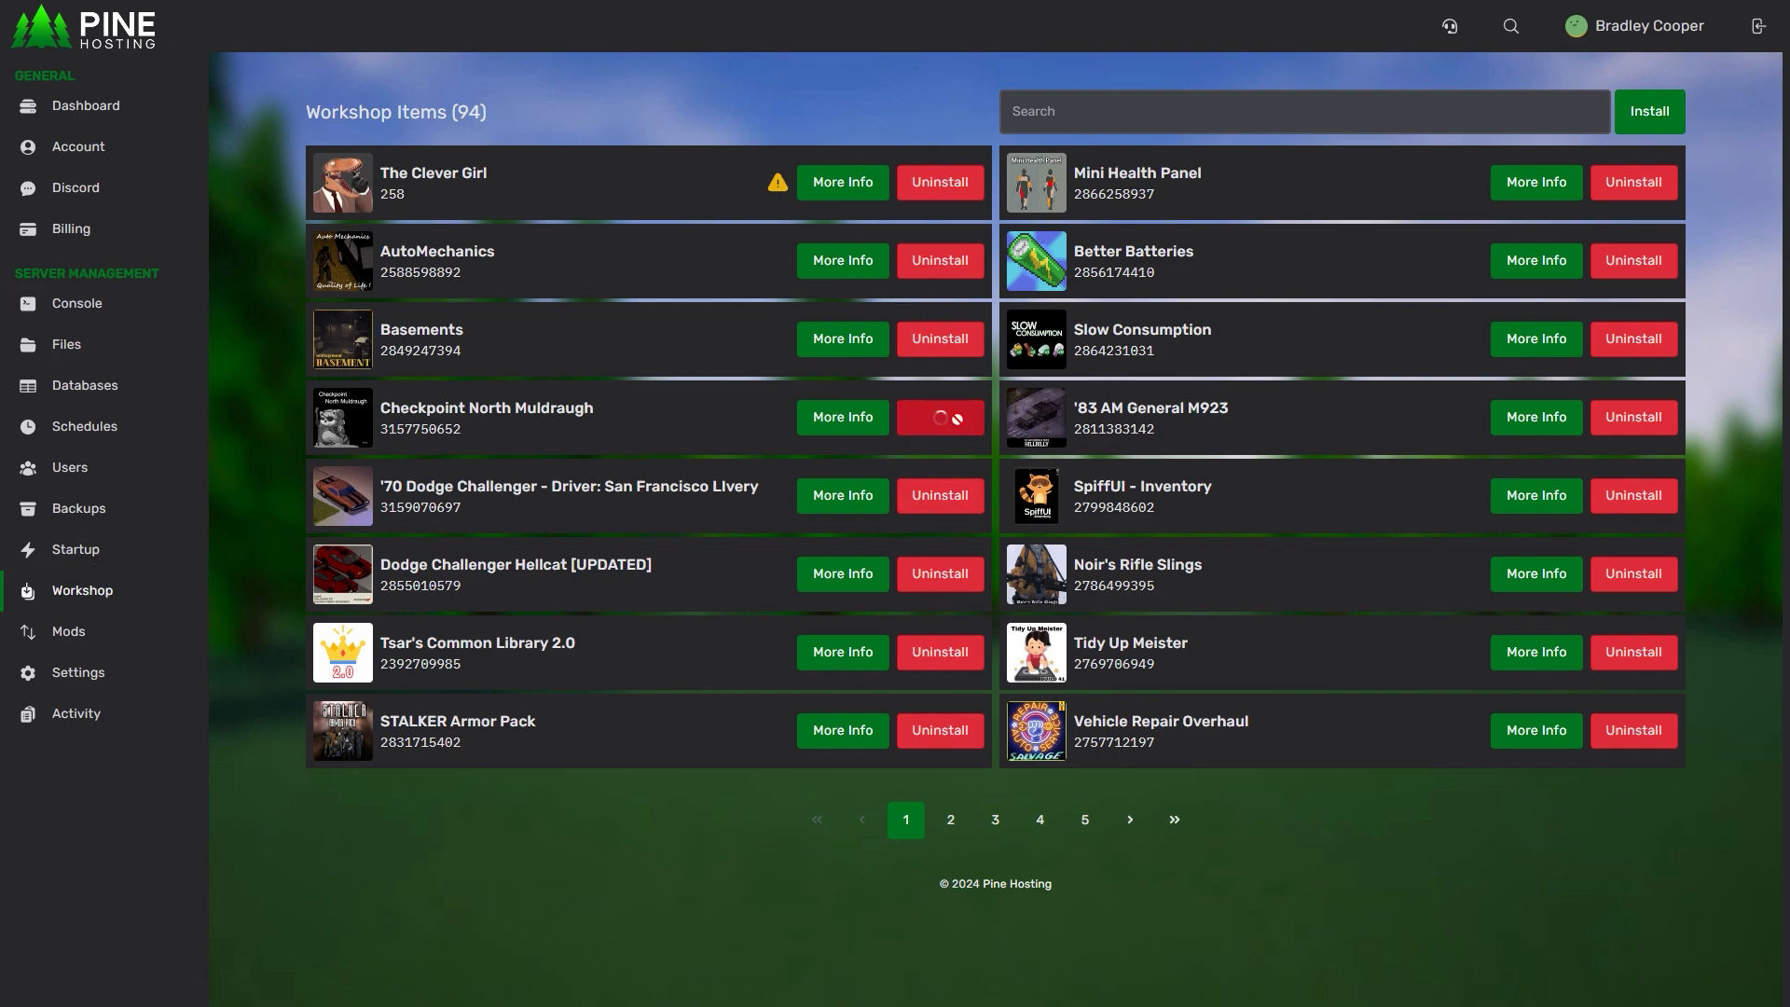
left_click(939, 340)
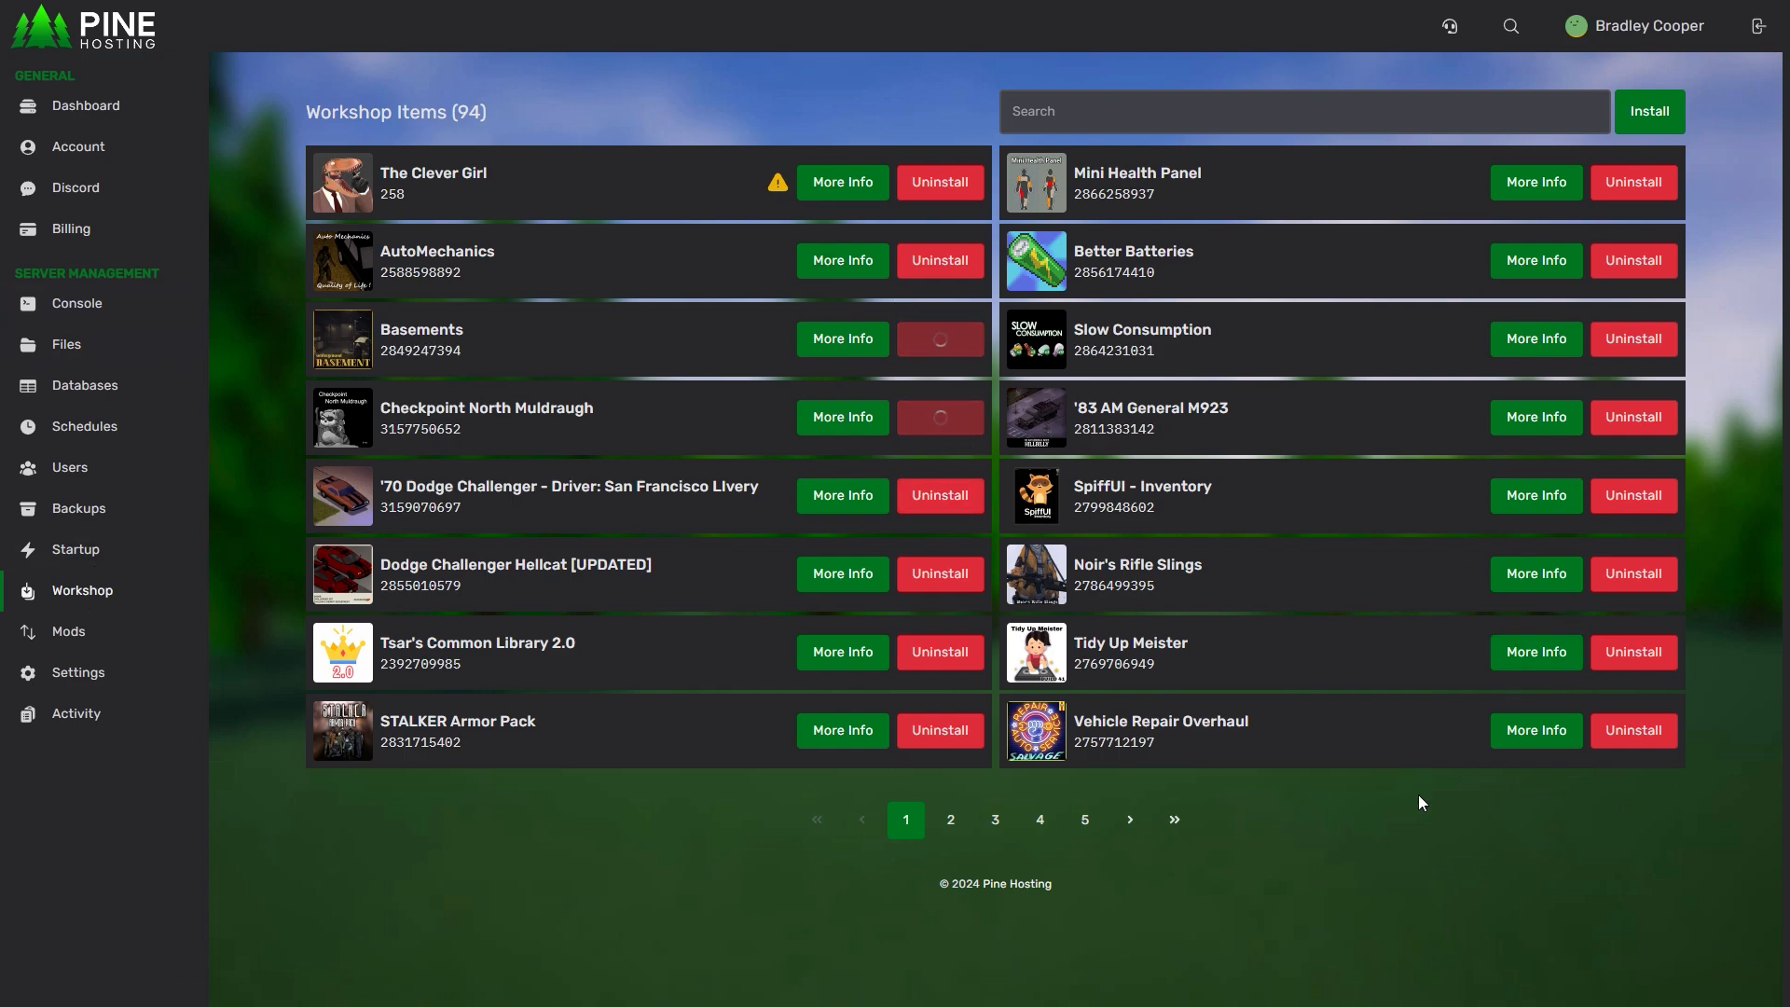